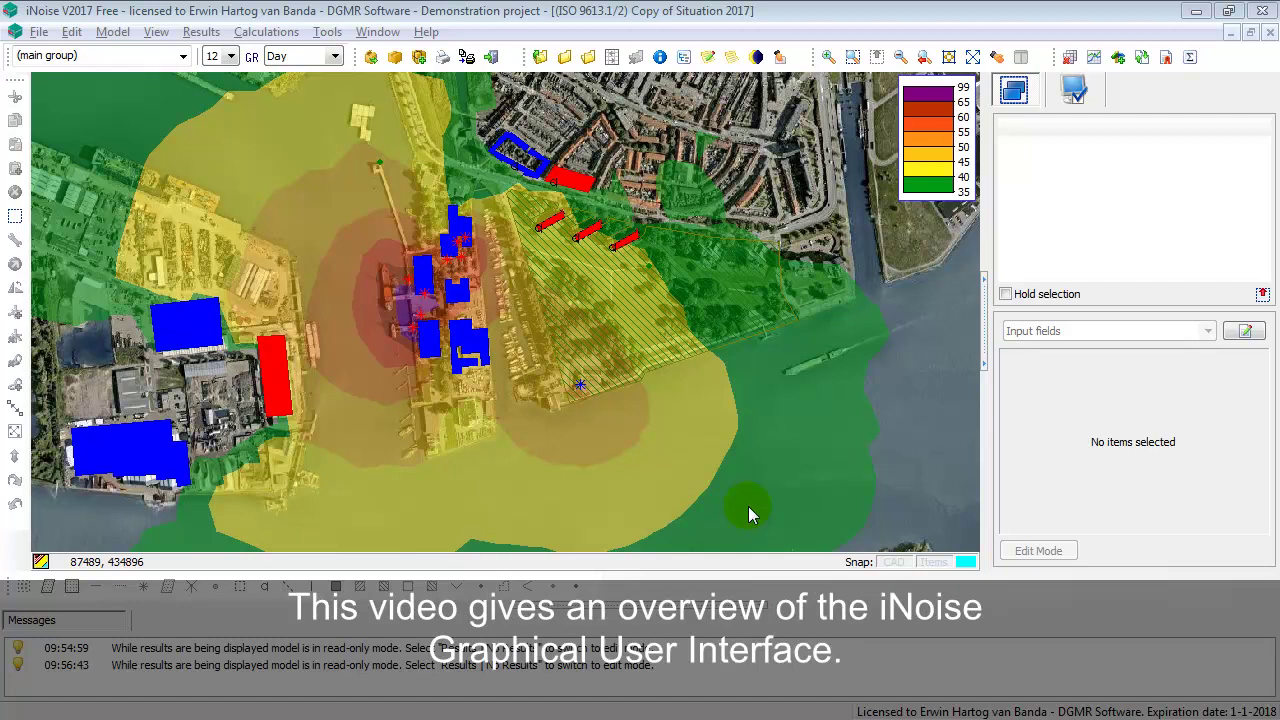
# - Browse the main menus from File across to Help without choosing any command
pyautogui.click(39, 33)
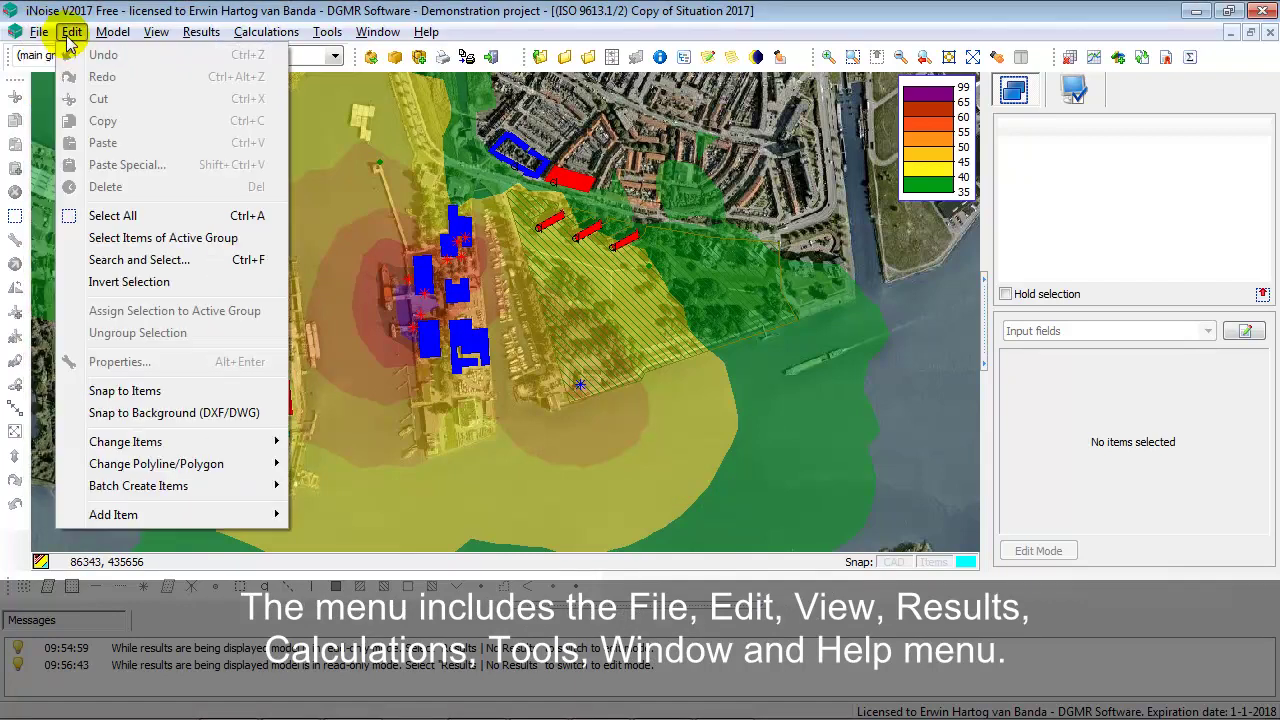
pyautogui.moveTo(152, 36)
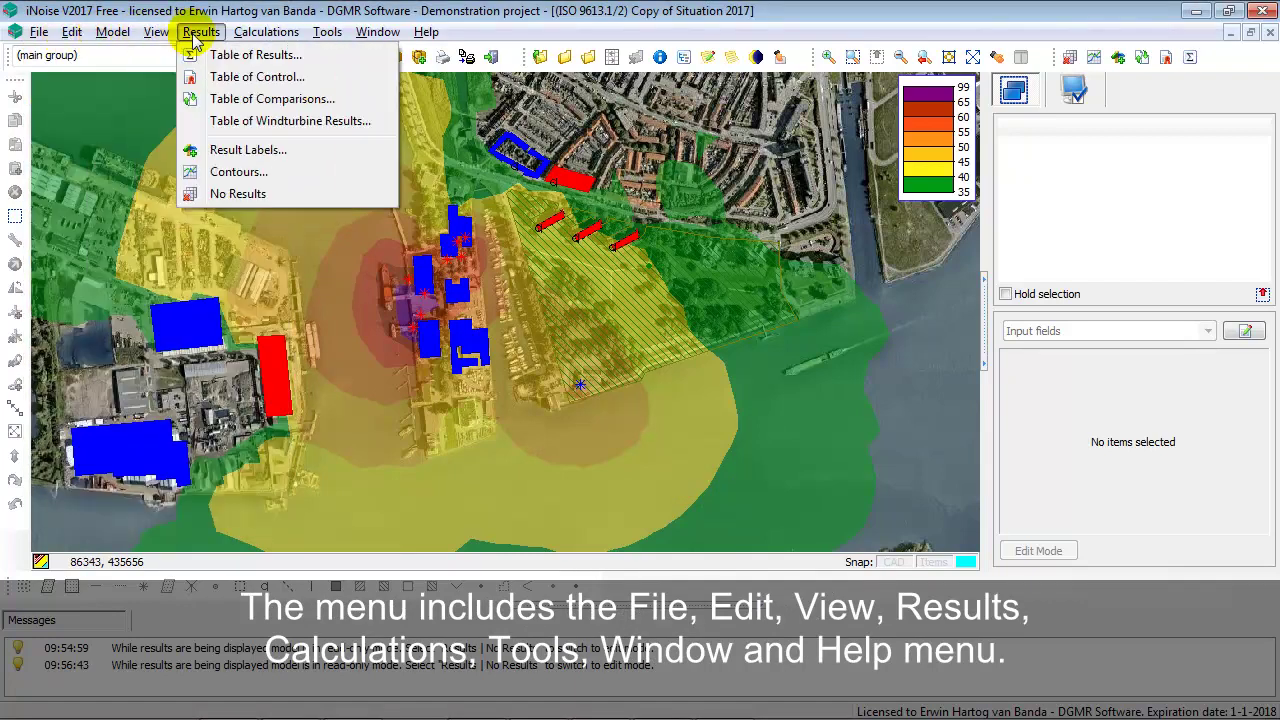
pyautogui.moveTo(336, 44)
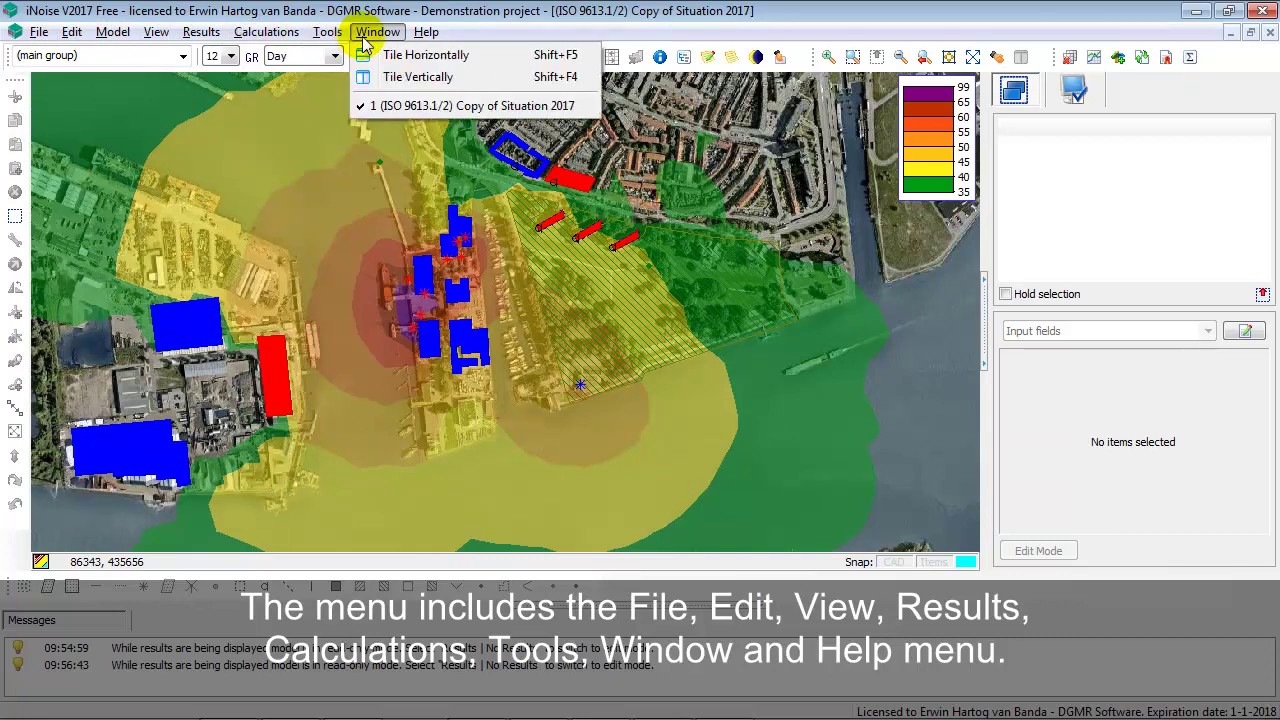
pyautogui.moveTo(418, 45)
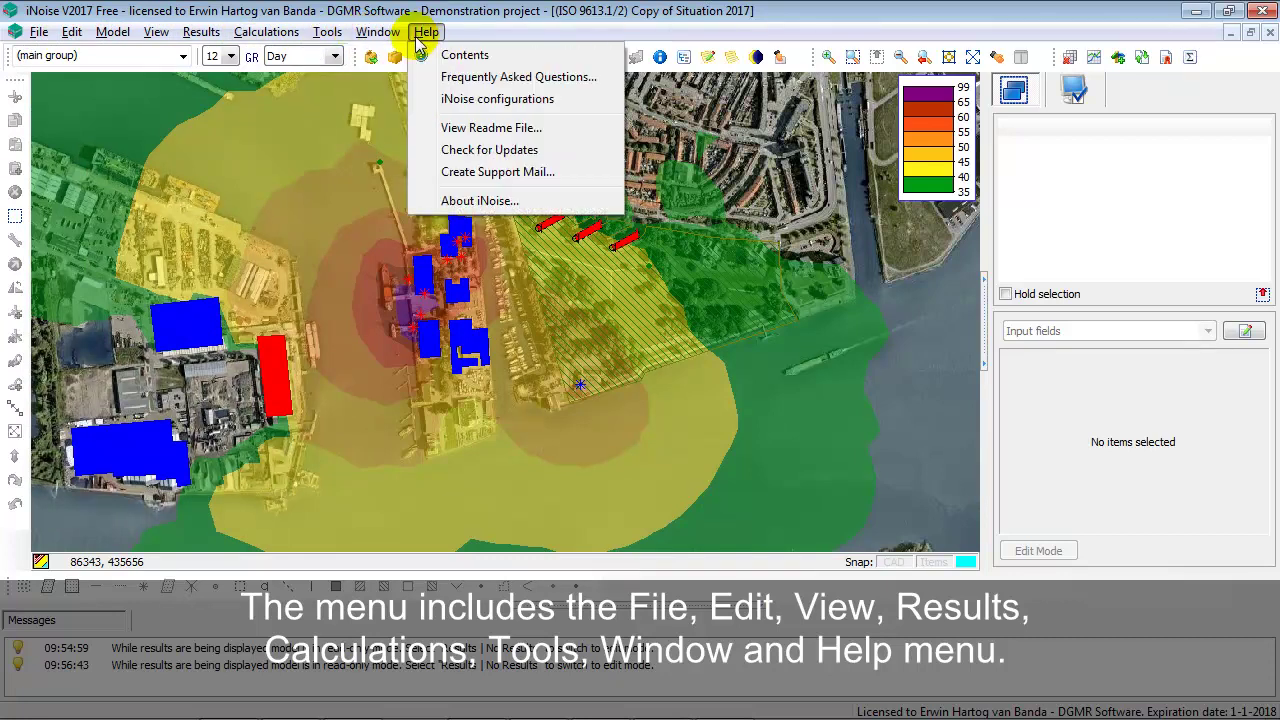
pyautogui.click(318, 137)
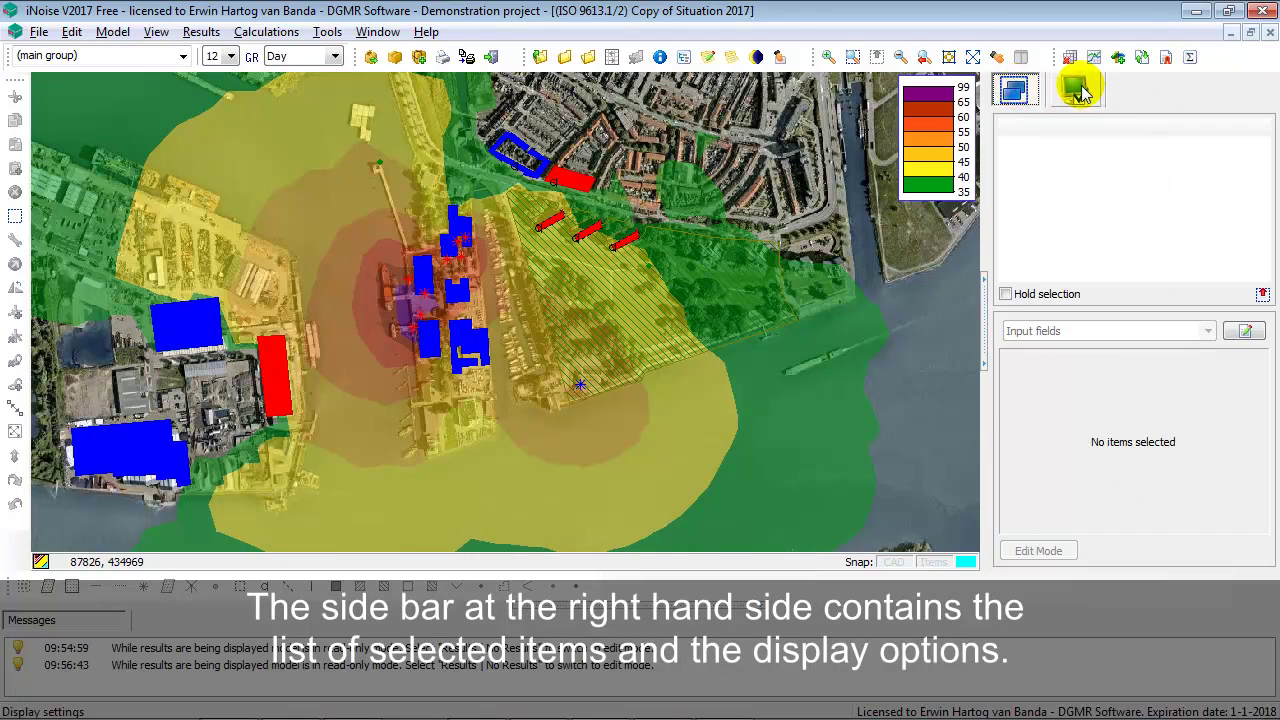
# - Glance at the layer display settings, then select and deselect the Storage building
pyautogui.click(1080, 90)
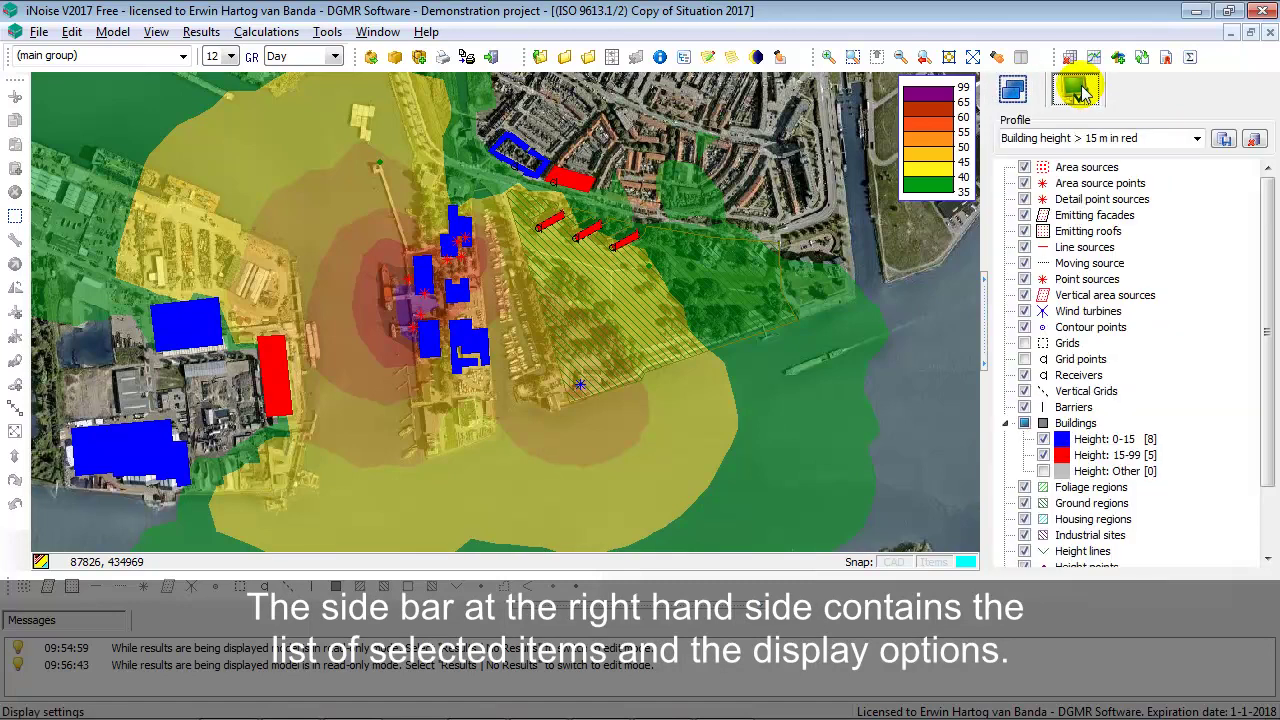
pyautogui.click(1012, 90)
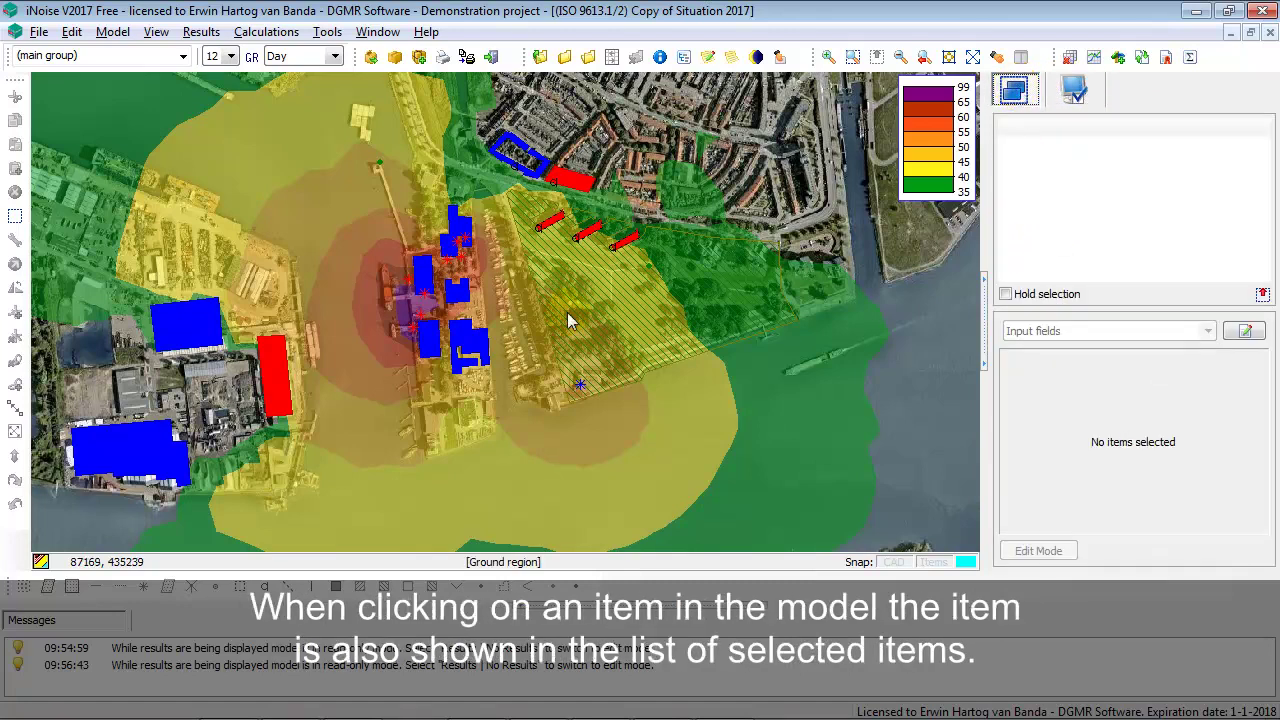
pyautogui.click(466, 343)
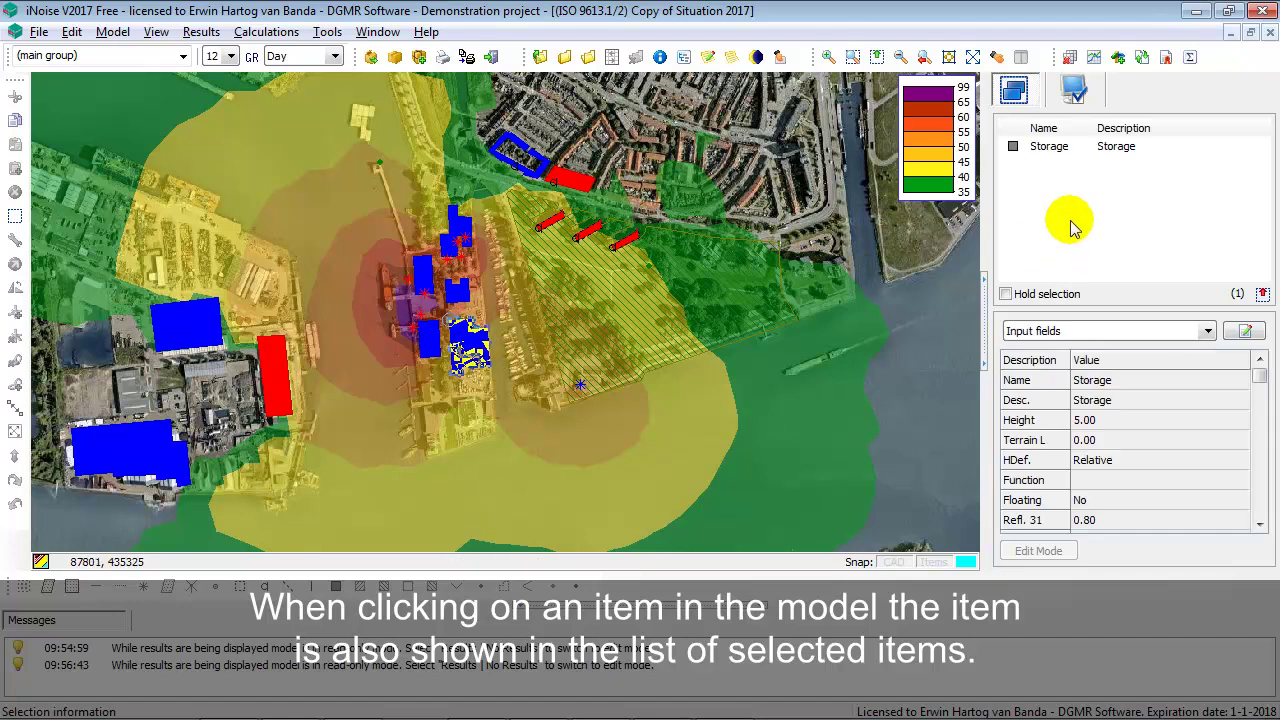
pyautogui.click(470, 385)
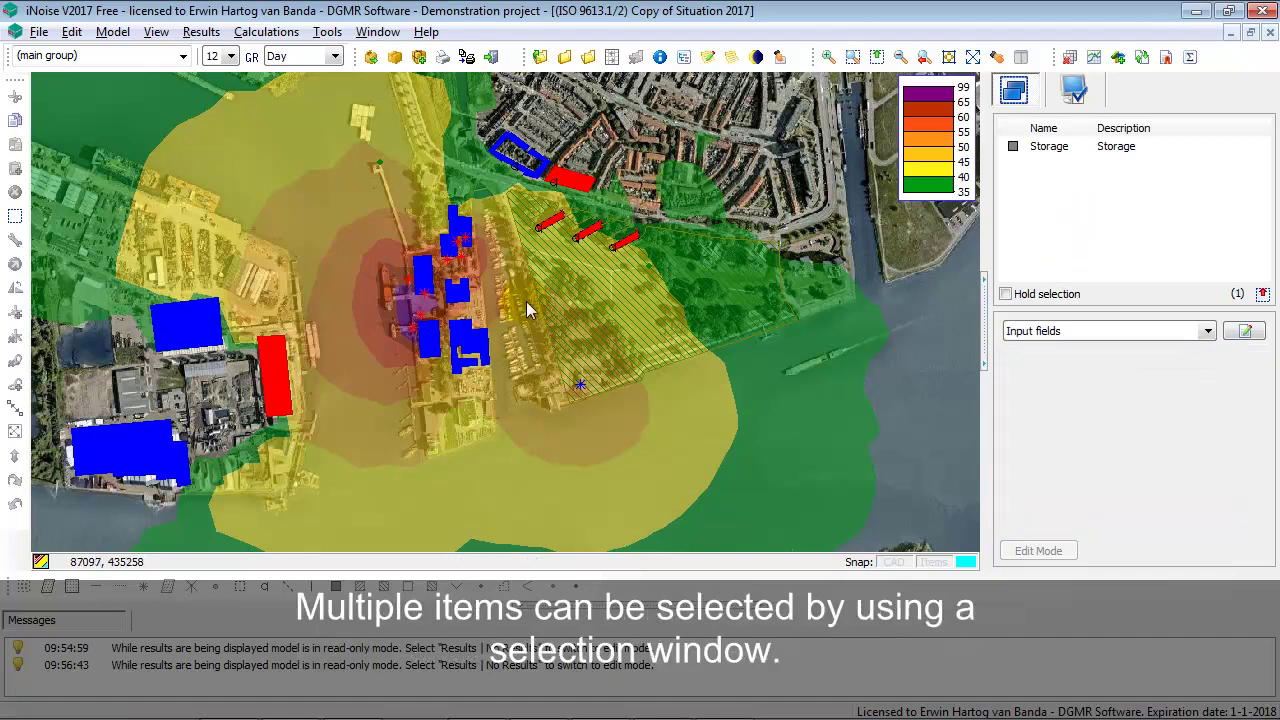
# - Box-select the 16 items in the central harbour area, scroll their list, then clear the selection
pyautogui.moveTo(365, 185); pyautogui.dragTo(567, 411)
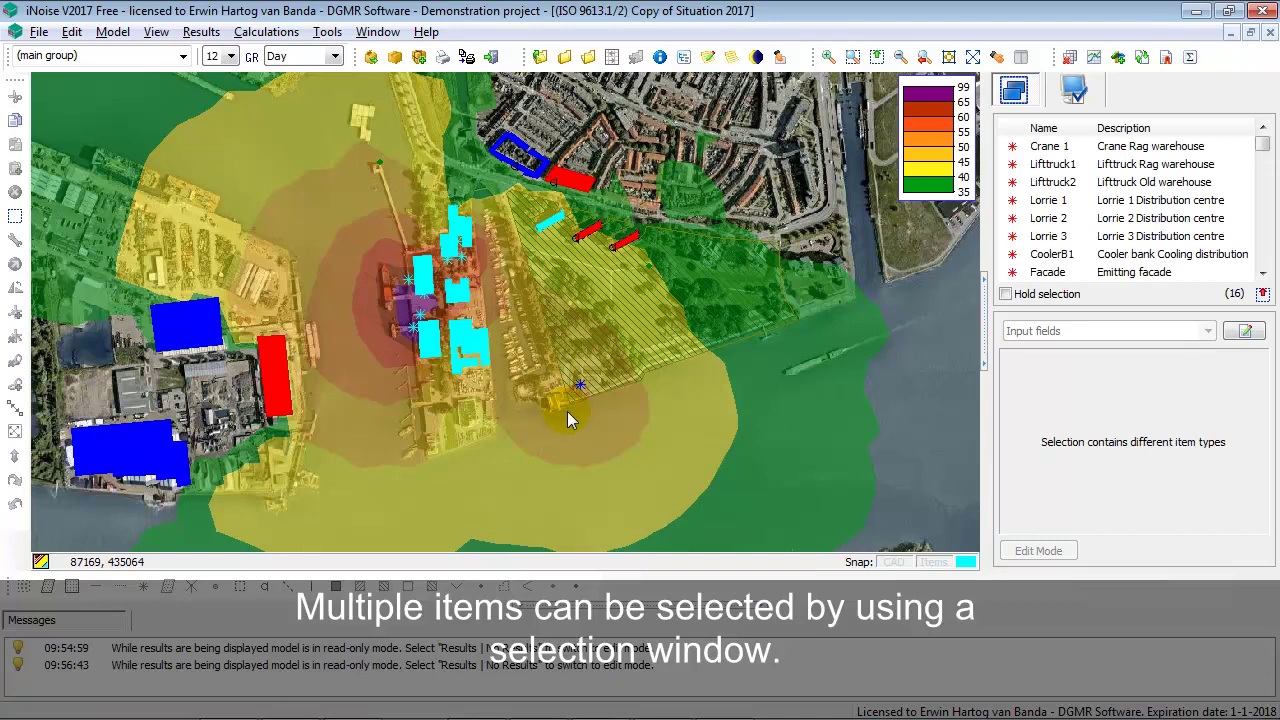
pyautogui.click(1263, 272)
pyautogui.click(1263, 272)
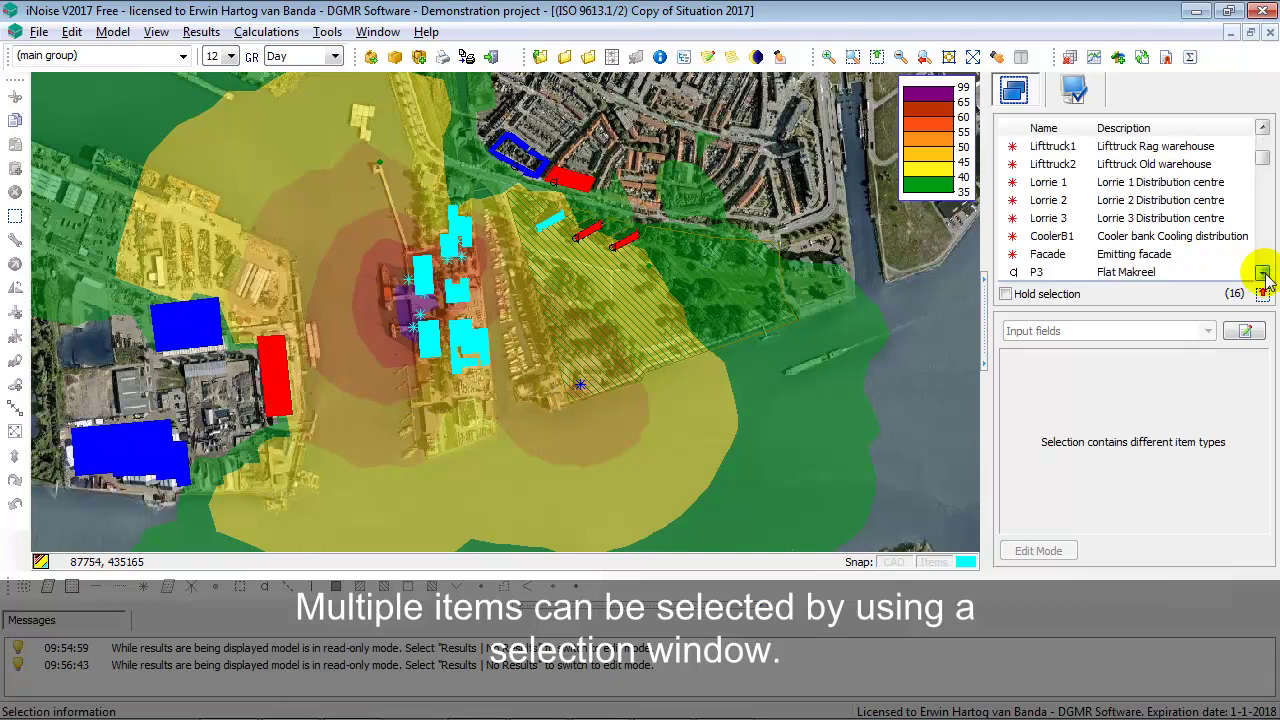
pyautogui.click(1263, 272)
pyautogui.click(1263, 272)
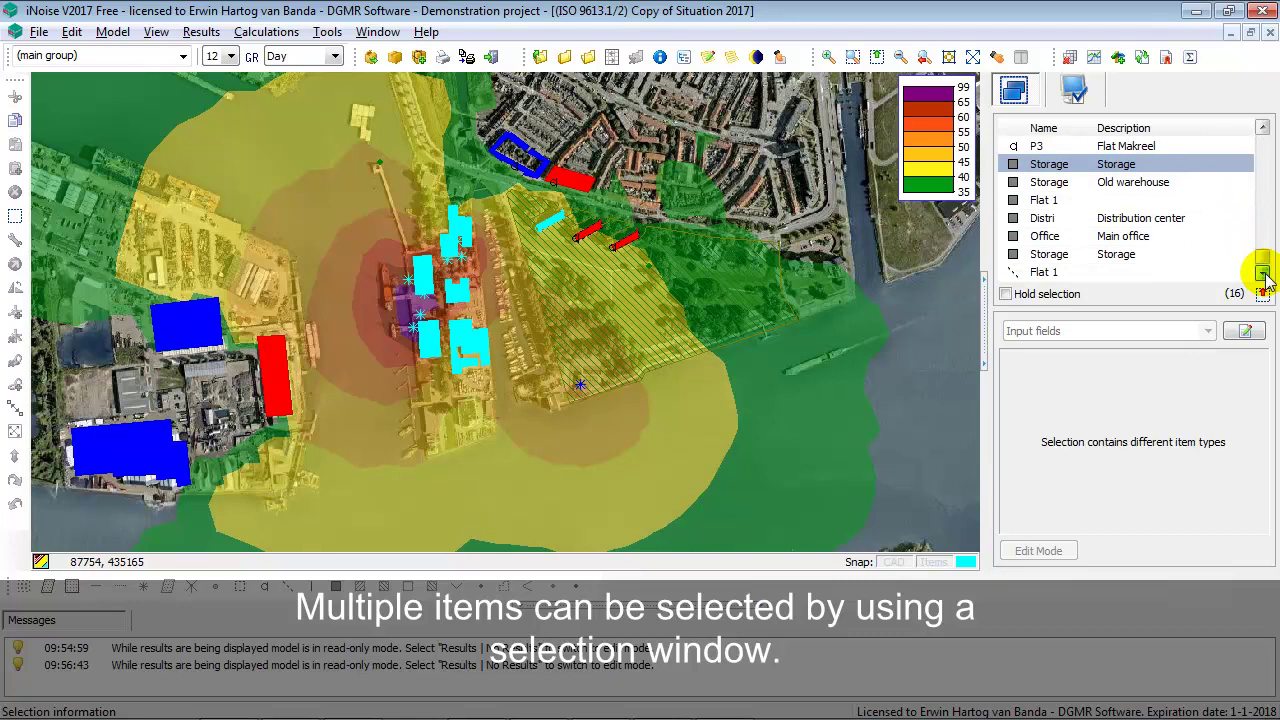
pyautogui.click(714, 428)
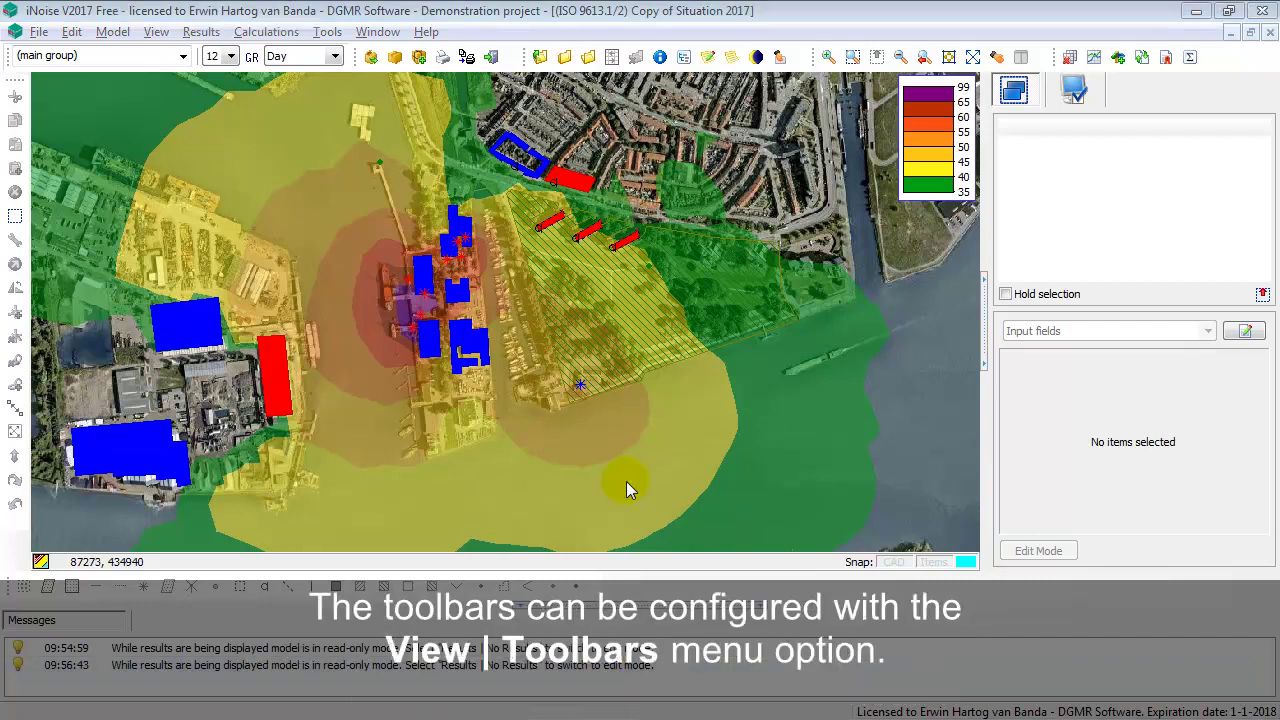
# - Look over the View menu options and close it with the toolbars unchanged
pyautogui.click(156, 32)
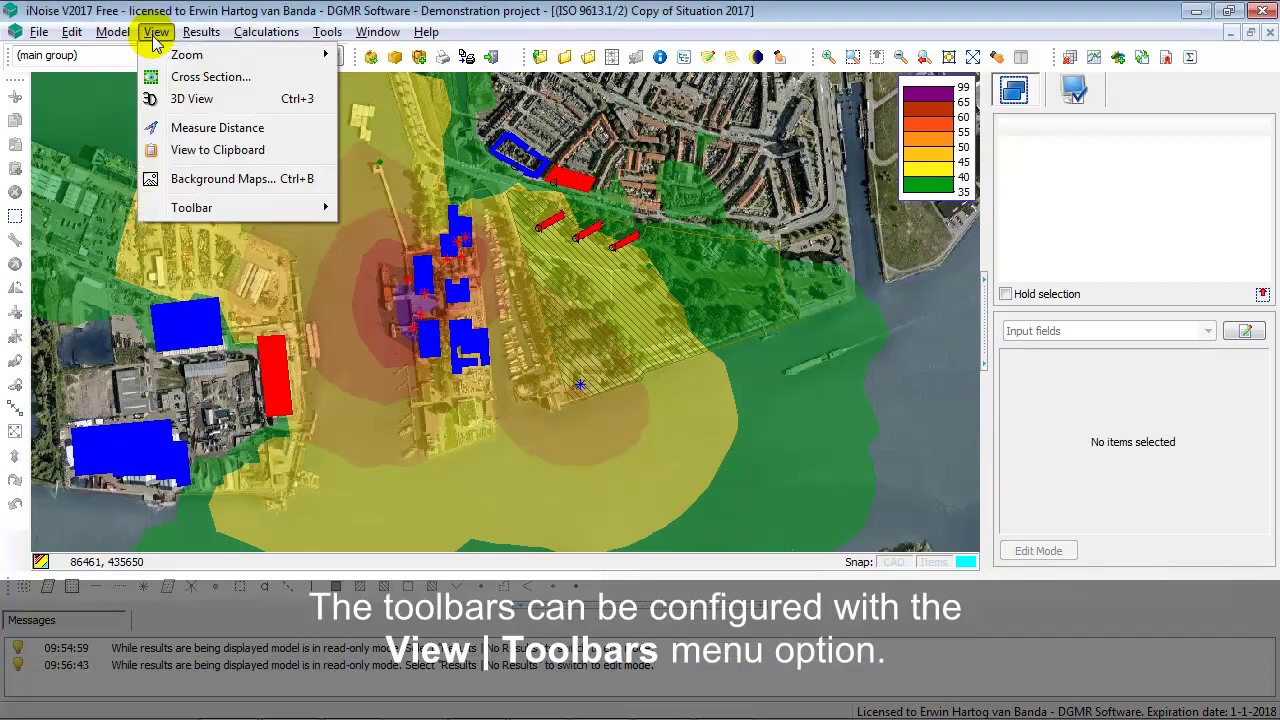
pyautogui.moveTo(194, 207)
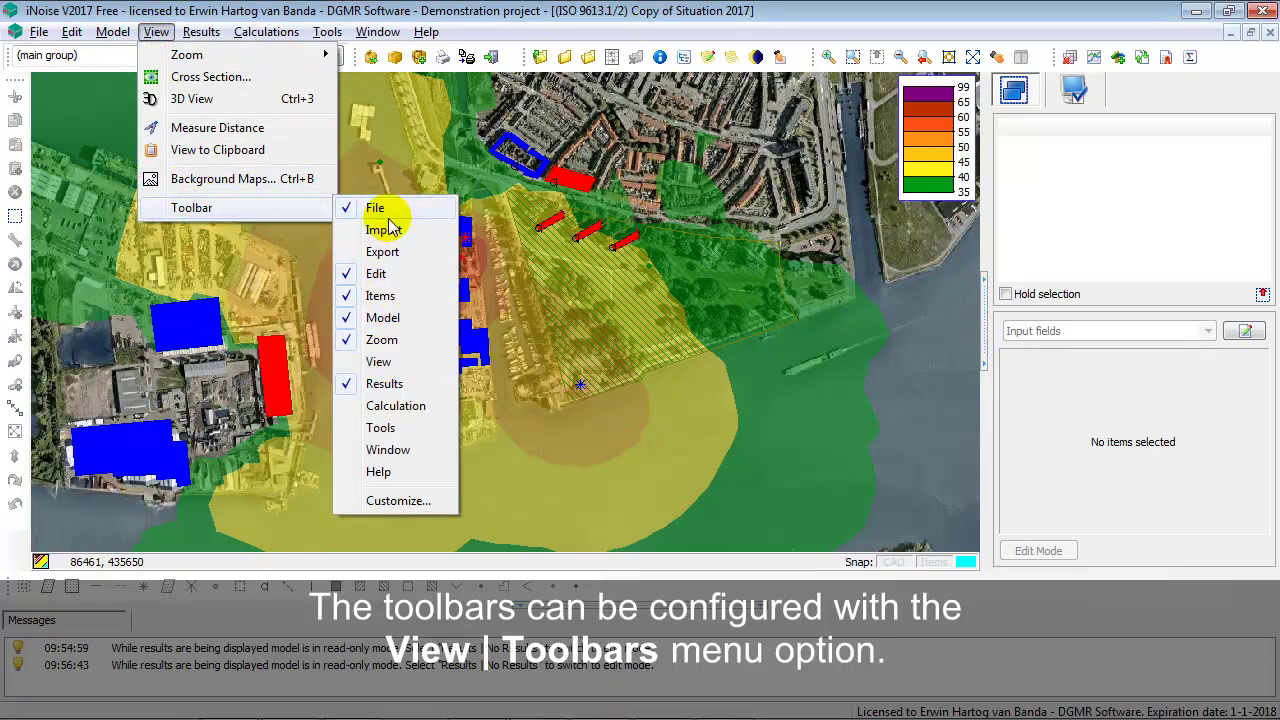
pyautogui.click(740, 416)
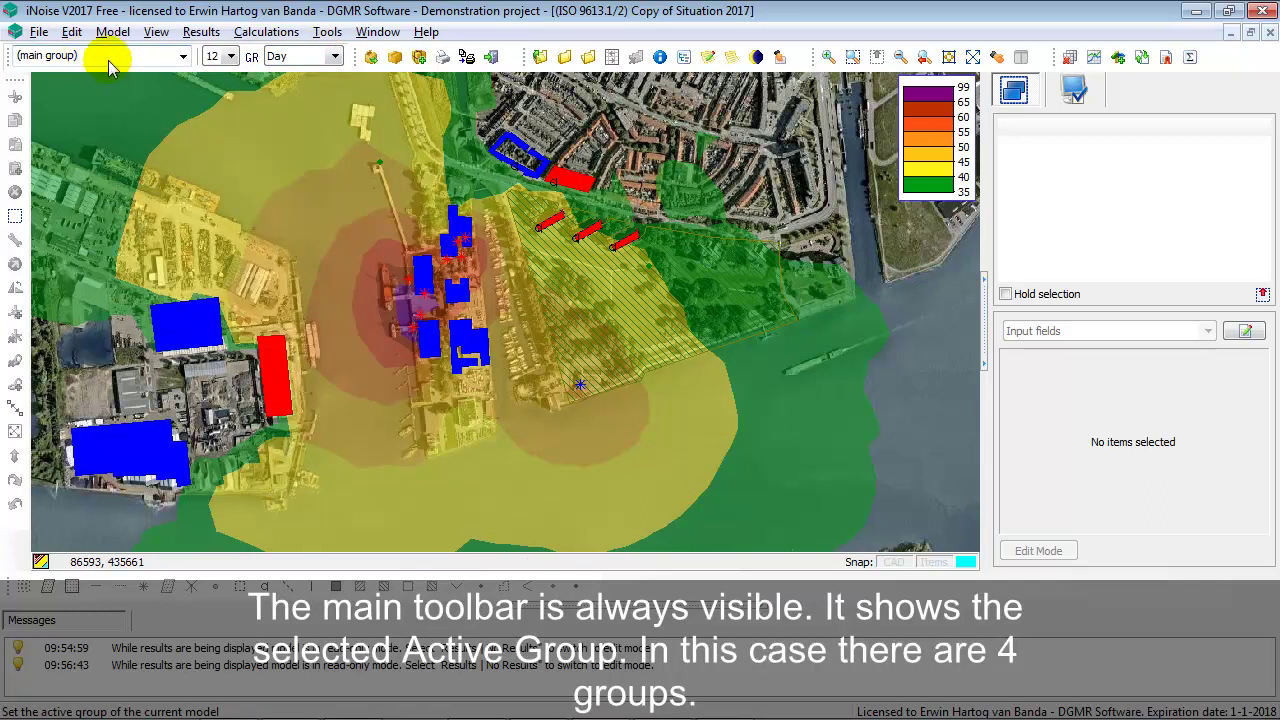
# - Cycle the active group through CraneCo, Distribution center and Warehouse back to (main group), keeping label font 12
pyautogui.click(185, 60)
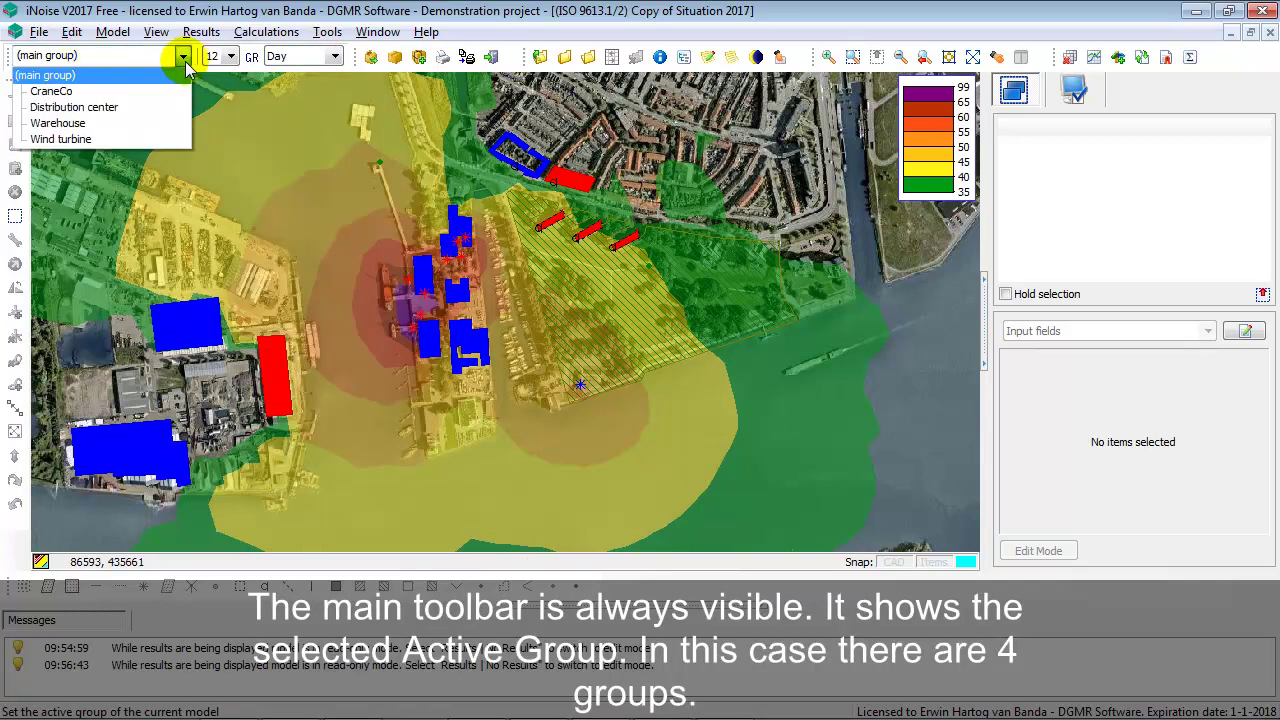
pyautogui.press('Down')
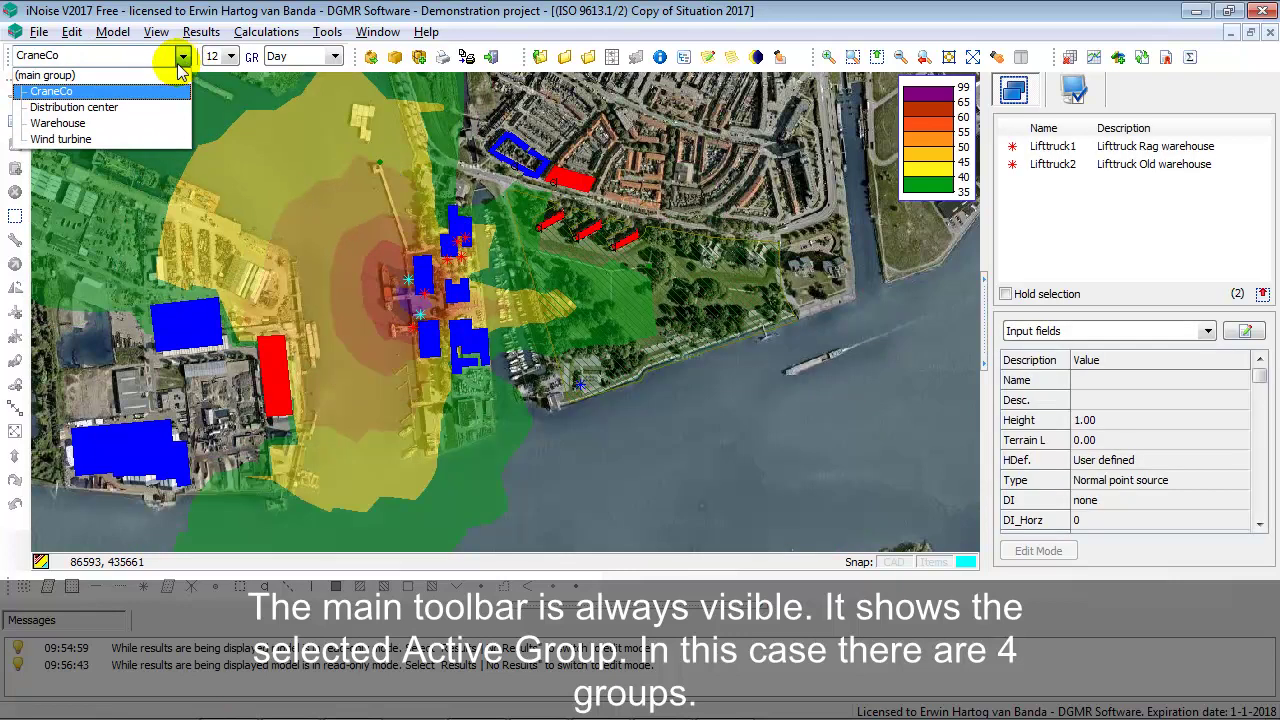
pyautogui.press('Down')
pyautogui.press('Down')
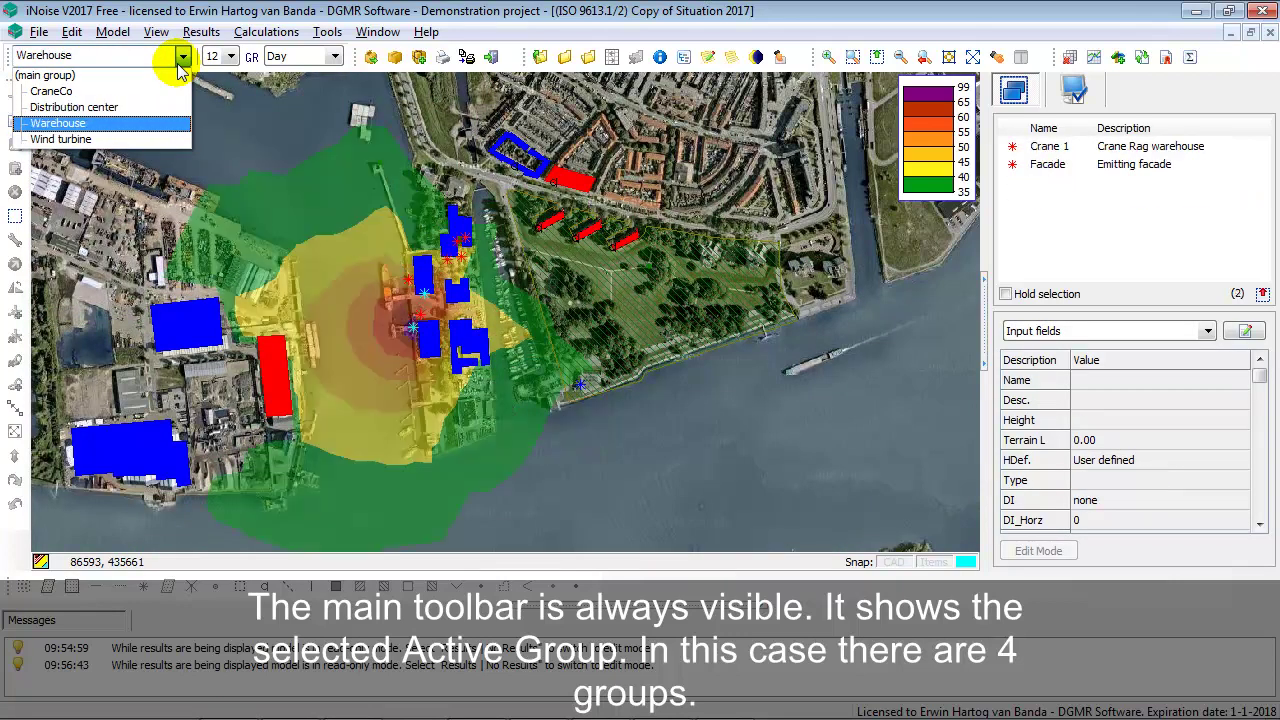
pyautogui.press('Down')
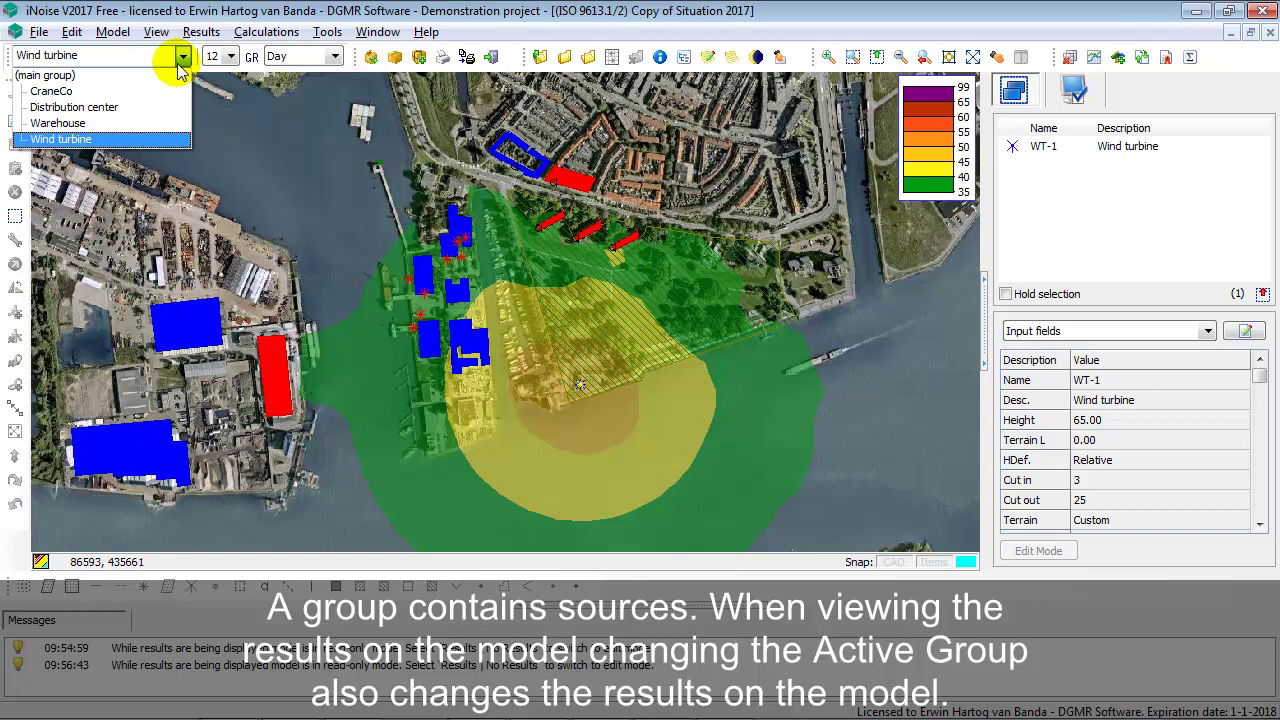
pyautogui.press('Up')
pyautogui.press('Up')
pyautogui.press('Up')
pyautogui.press('Up')
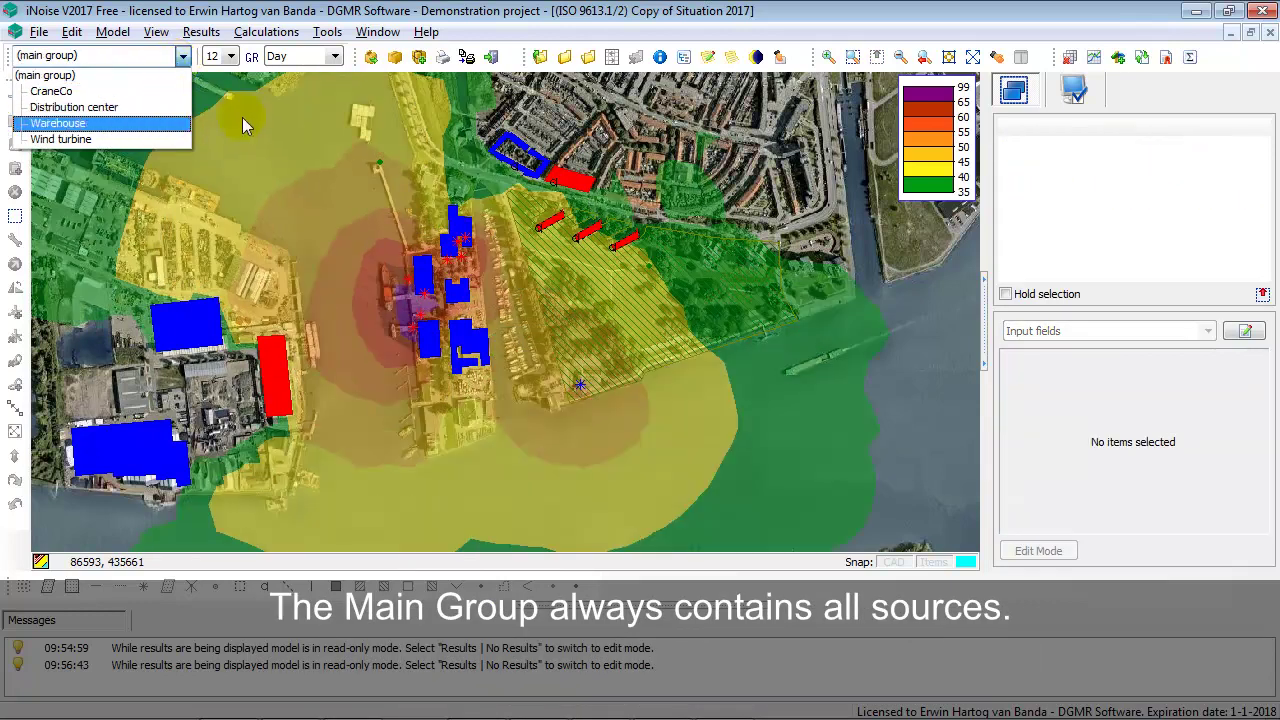
pyautogui.click(214, 52)
pyautogui.click(231, 57)
pyautogui.click(231, 57)
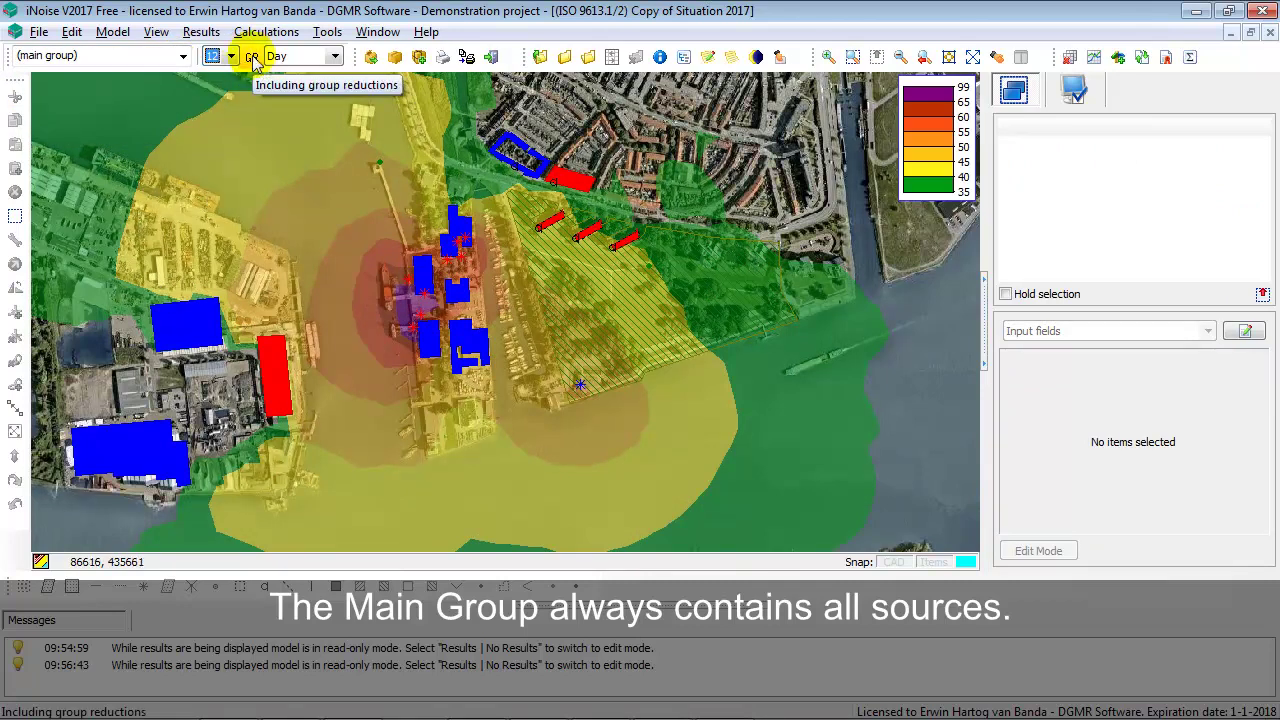
# - Switch the active period to Lden, then to Day
pyautogui.click(336, 57)
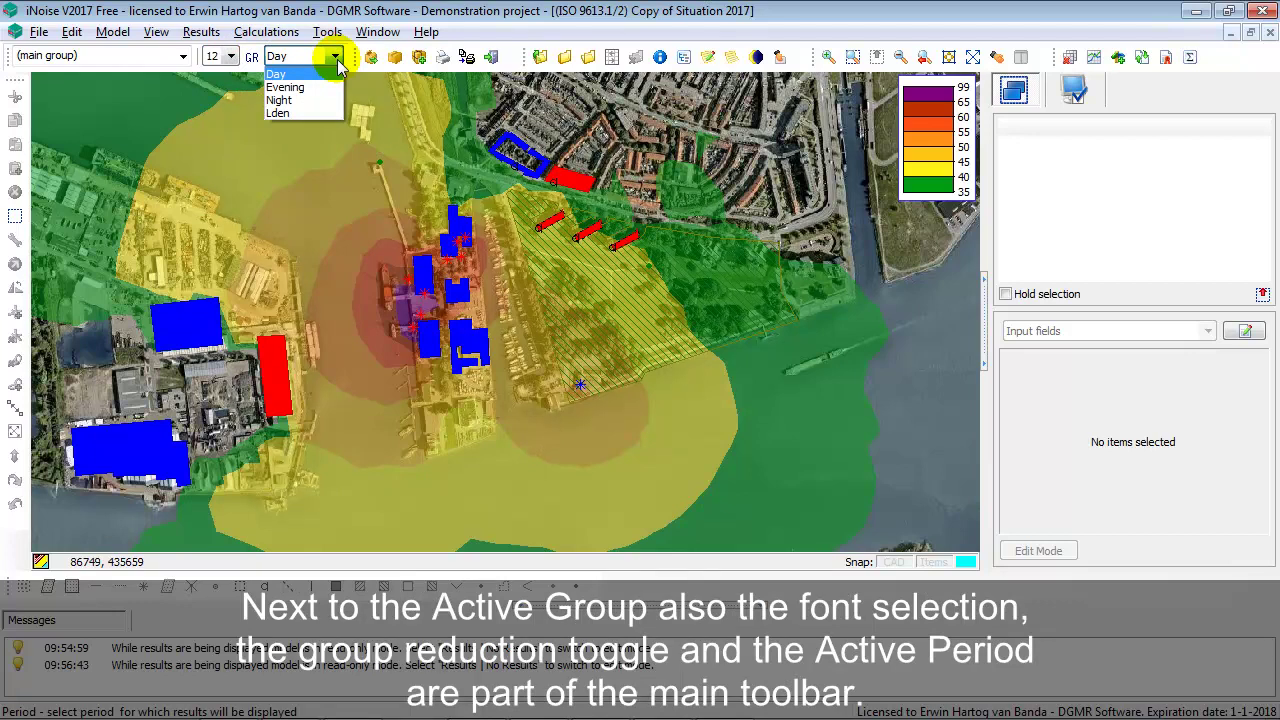
pyautogui.click(319, 111)
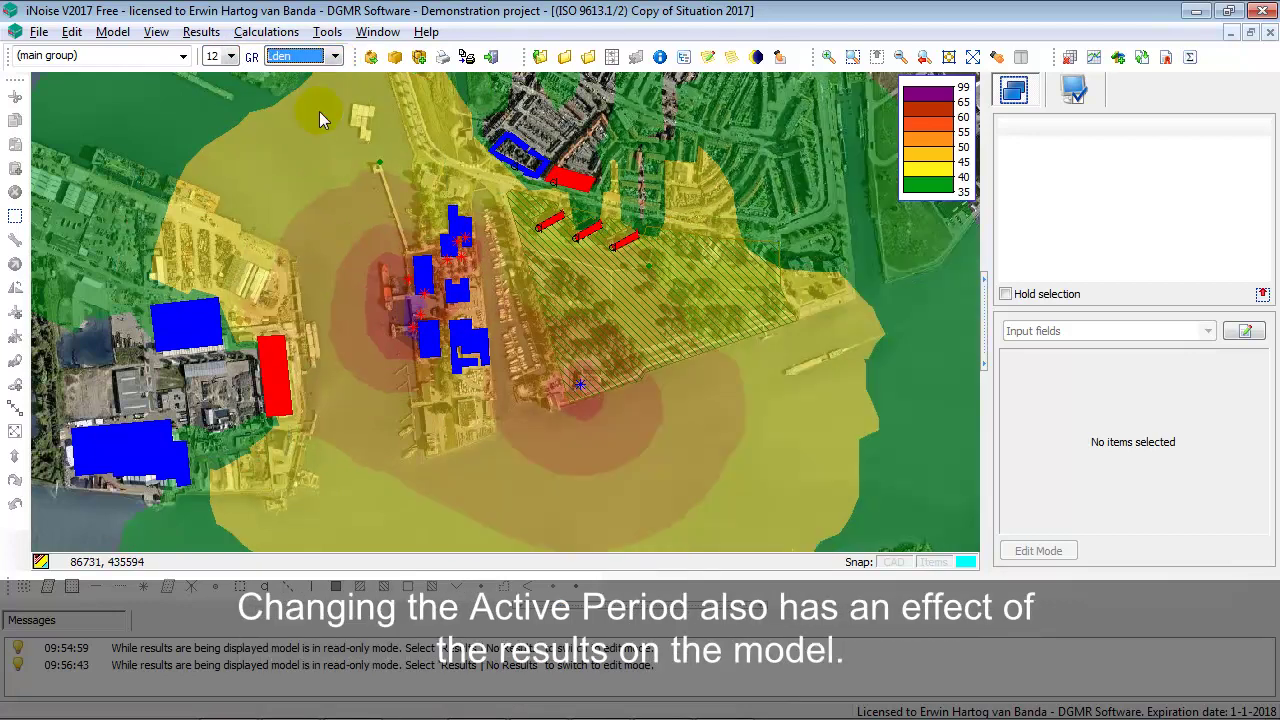
pyautogui.click(331, 56)
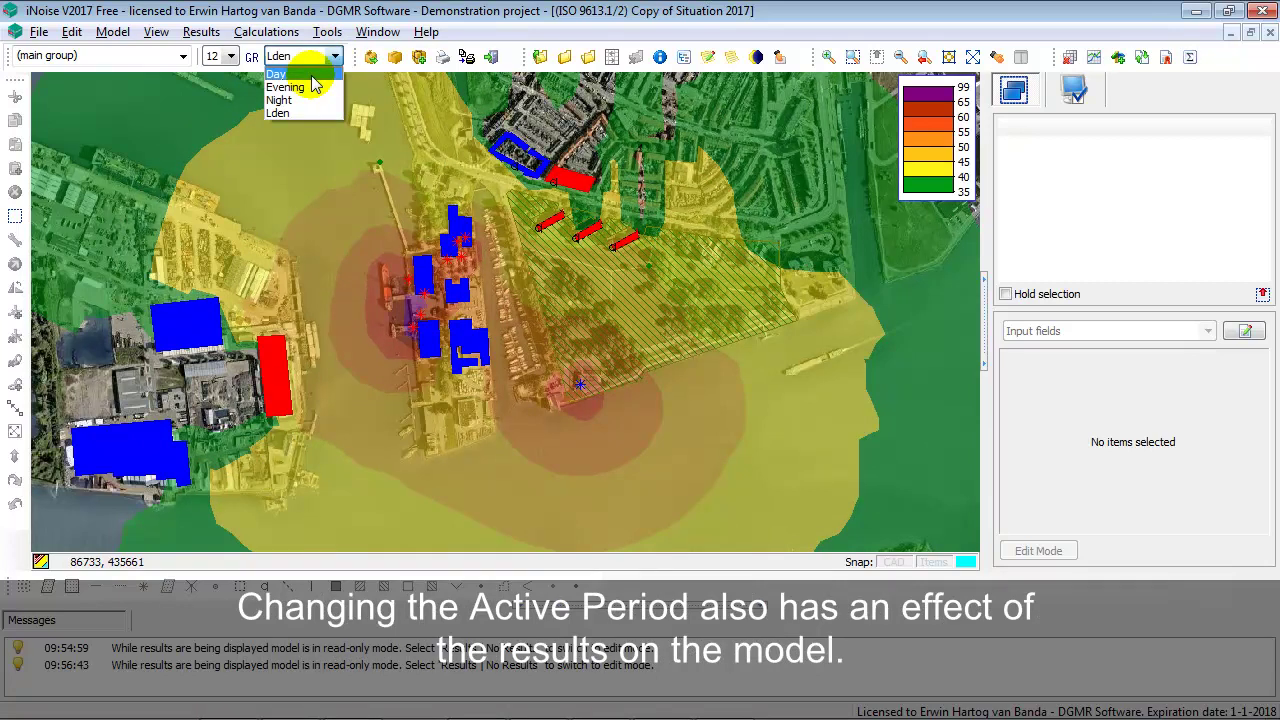
pyautogui.click(300, 74)
pyautogui.click(295, 158)
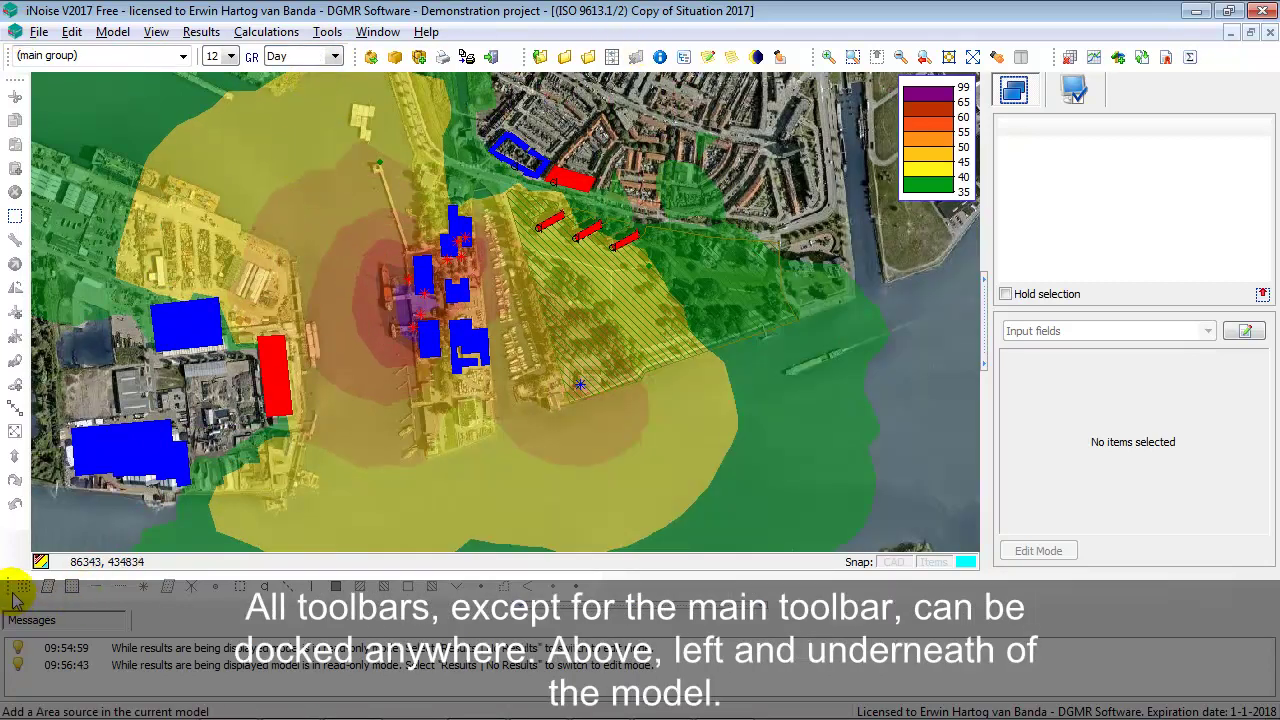
# - Undock the Input item toolbar onto the map and resize it into a compact block
pyautogui.moveTo(8, 588); pyautogui.dragTo(8, 588)
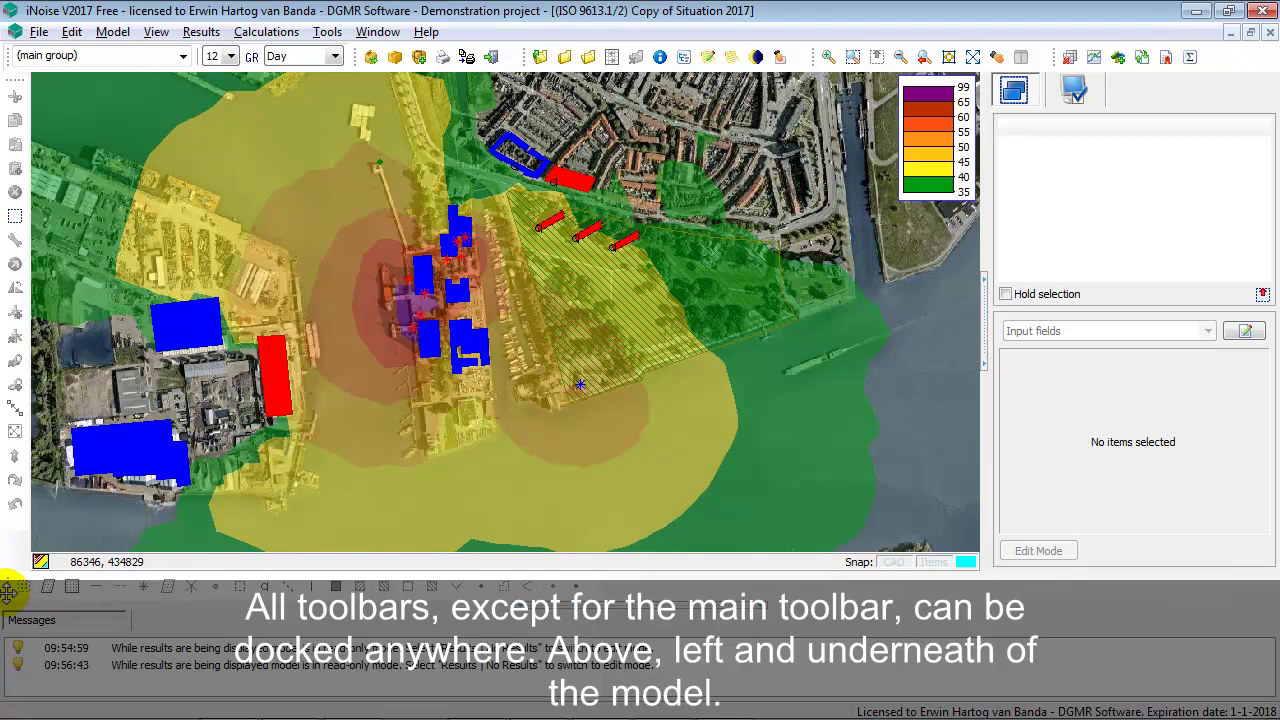
pyautogui.moveTo(8, 590); pyautogui.dragTo(122, 246)
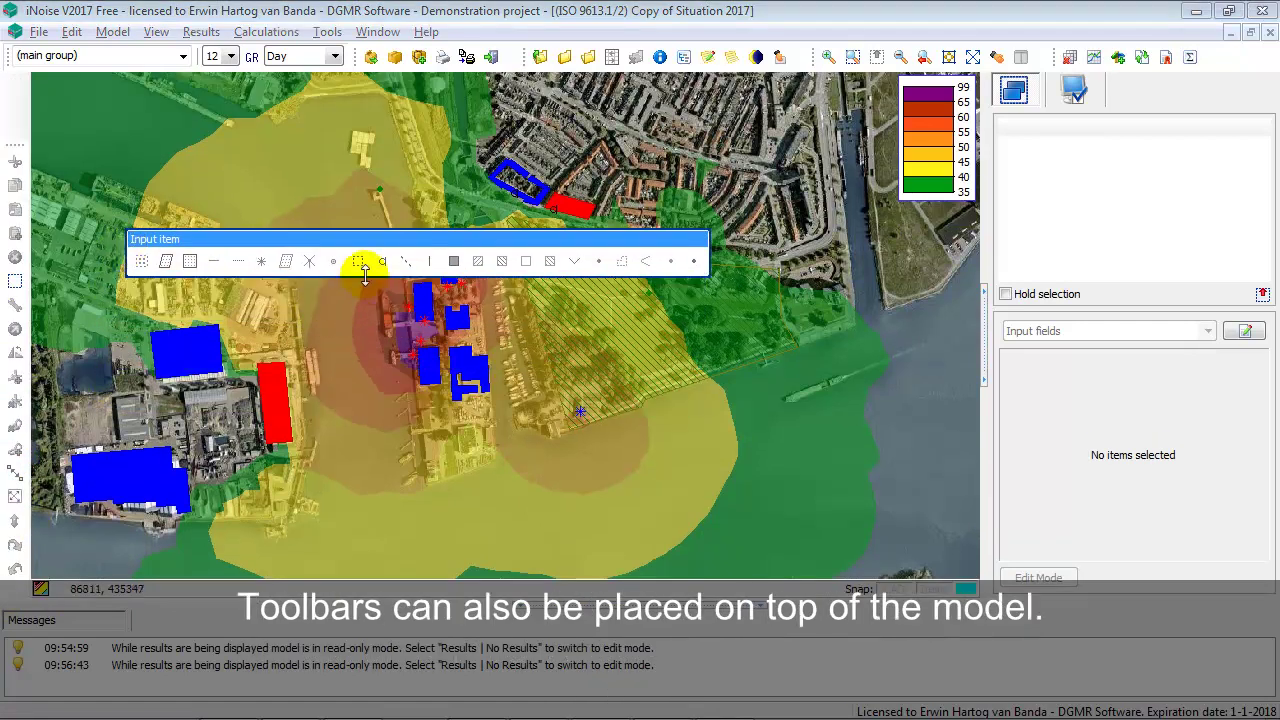
pyautogui.moveTo(365, 275); pyautogui.dragTo(366, 390)
pyautogui.moveTo(157, 232); pyautogui.dragTo(155, 220)
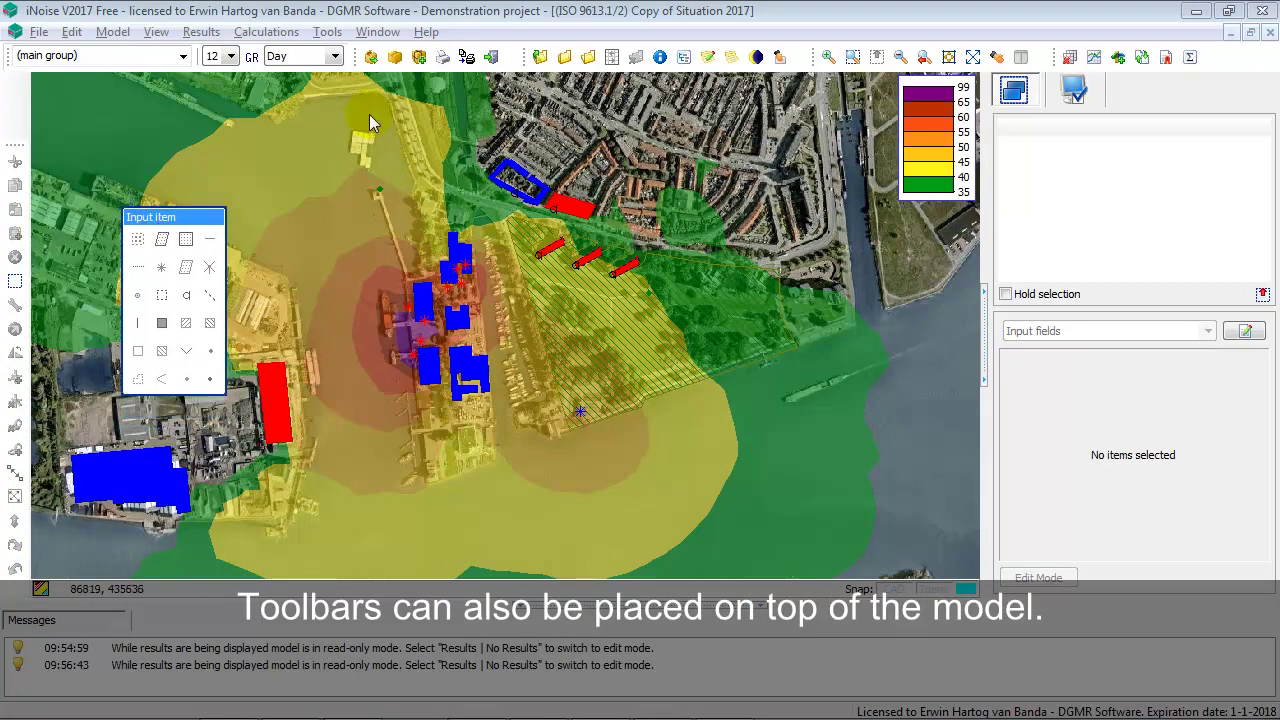
# - Open the Office building's properties, check its coordinates and 5.00 m height, then close it
pyautogui.click(455, 328)
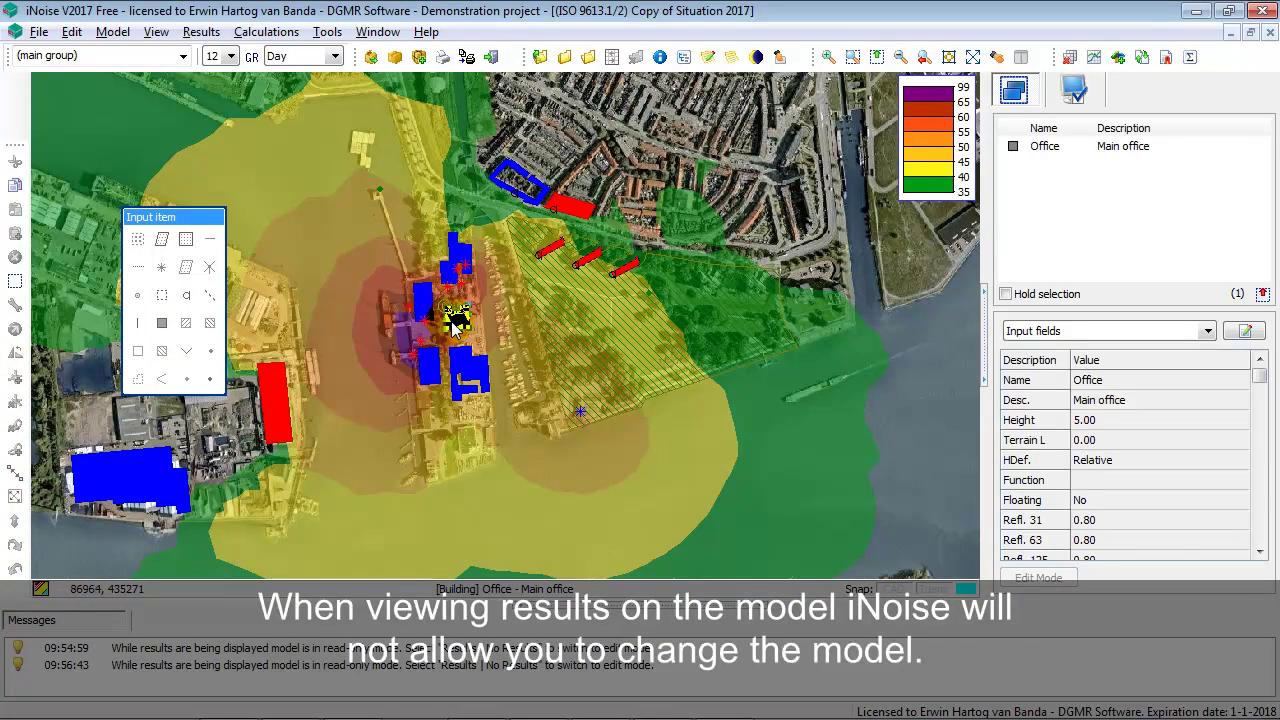
pyautogui.doubleClick(452, 314)
pyautogui.click(528, 275)
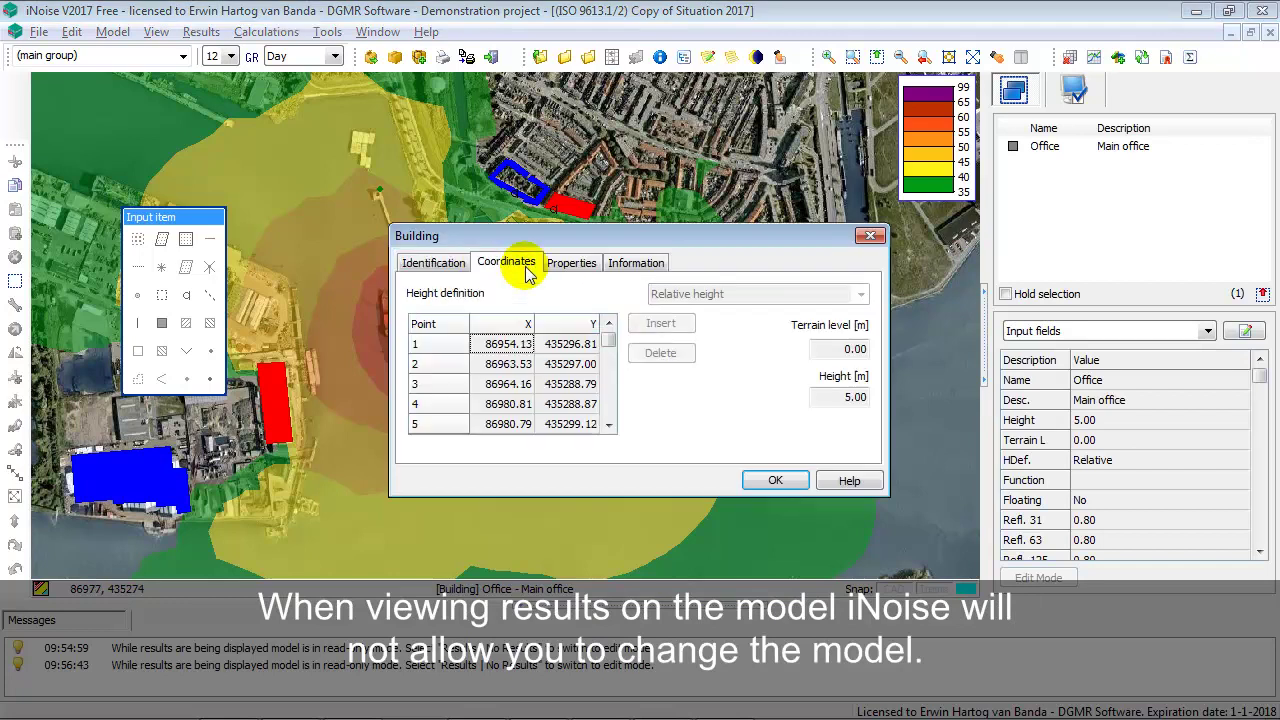
pyautogui.doubleClick(857, 396)
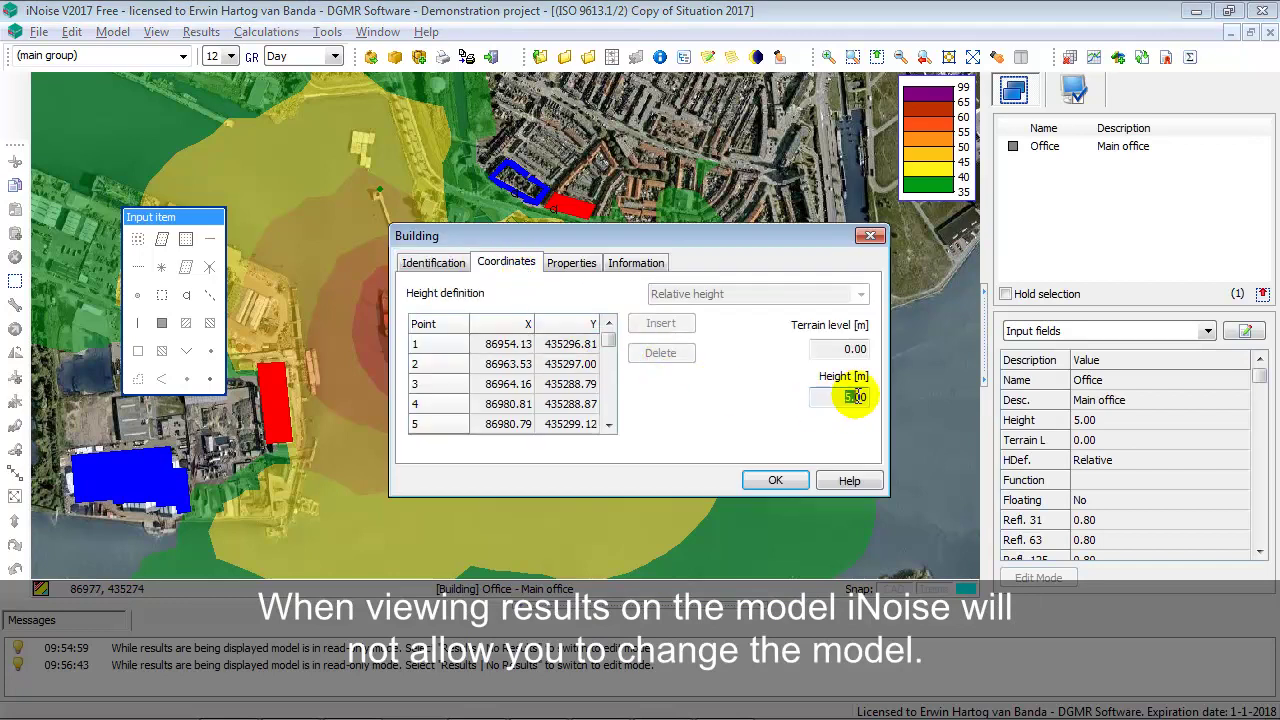
pyautogui.click(775, 482)
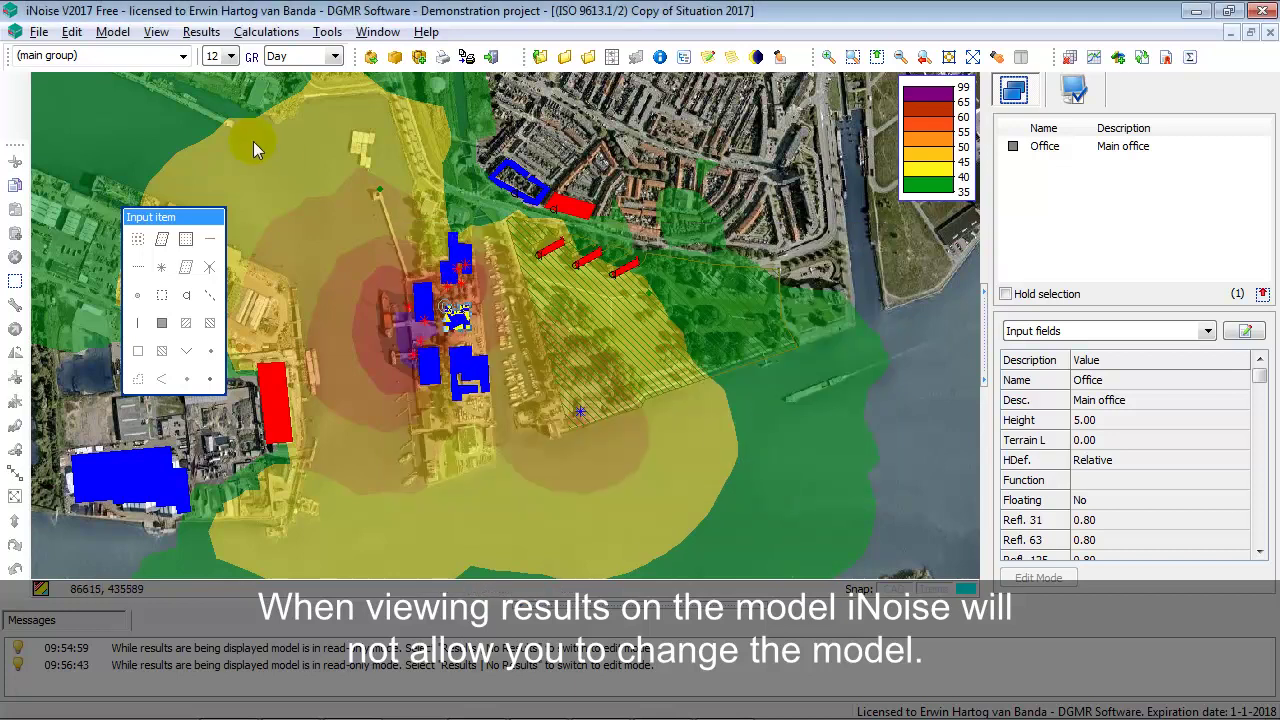
# - Turn off the noise results and dock the floating input item toolbar back below the map
pyautogui.click(201, 31)
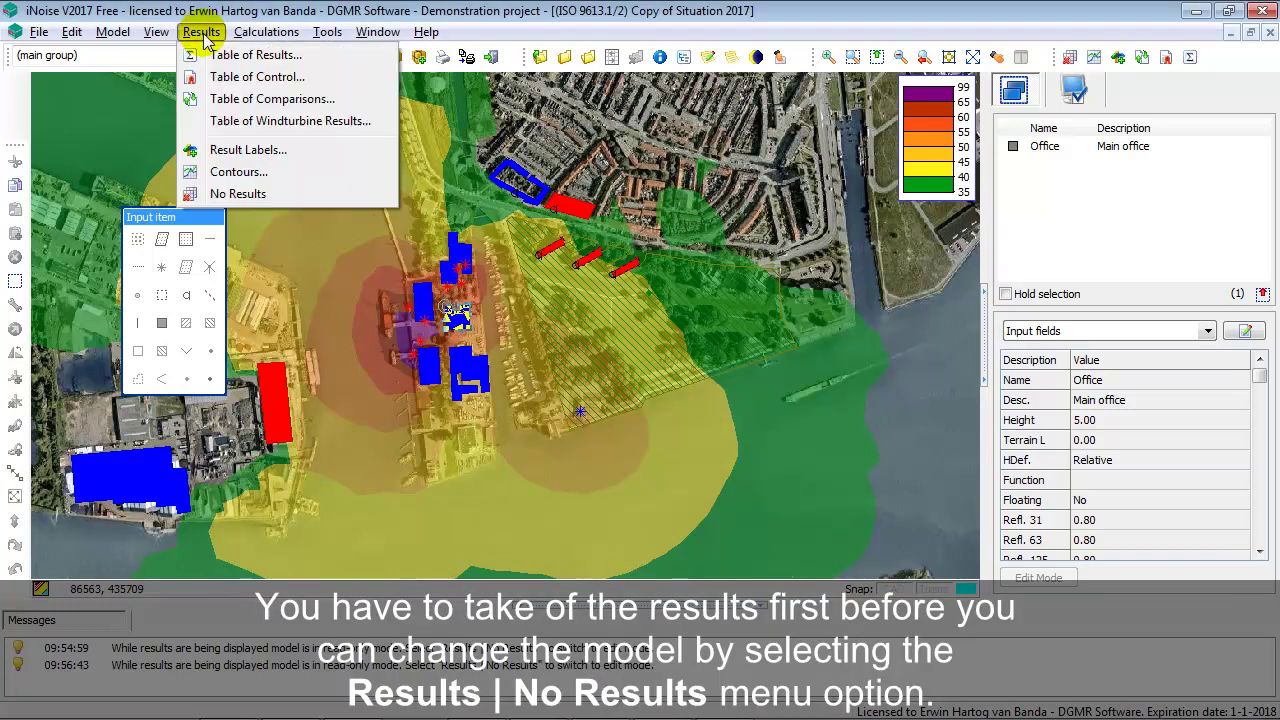
pyautogui.click(252, 194)
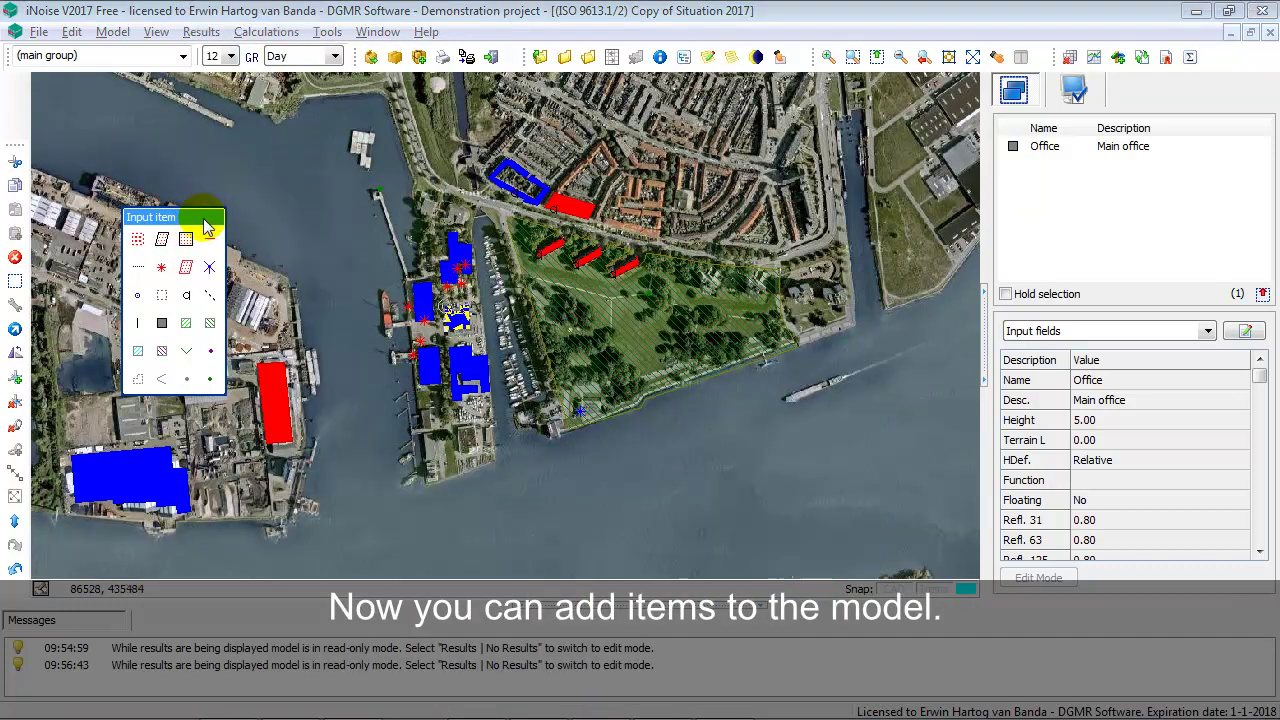
pyautogui.moveTo(206, 218); pyautogui.dragTo(262, 178)
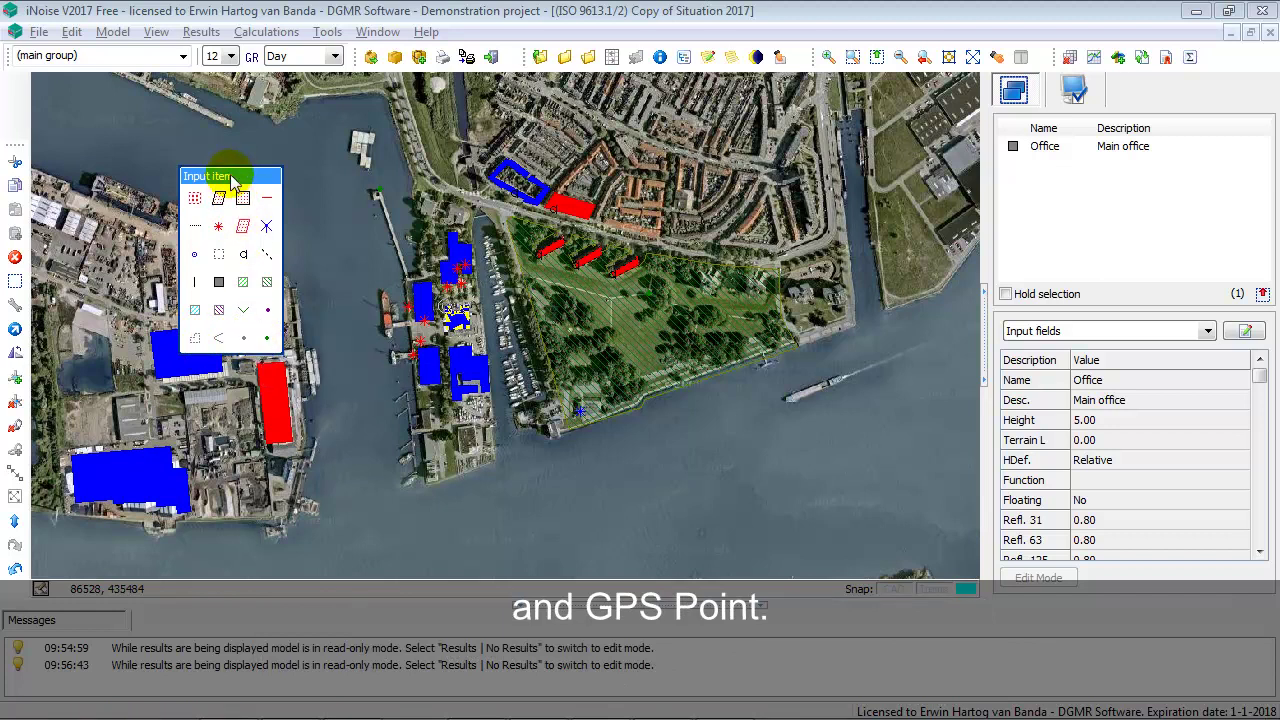
pyautogui.moveTo(230, 180); pyautogui.dragTo(6, 600)
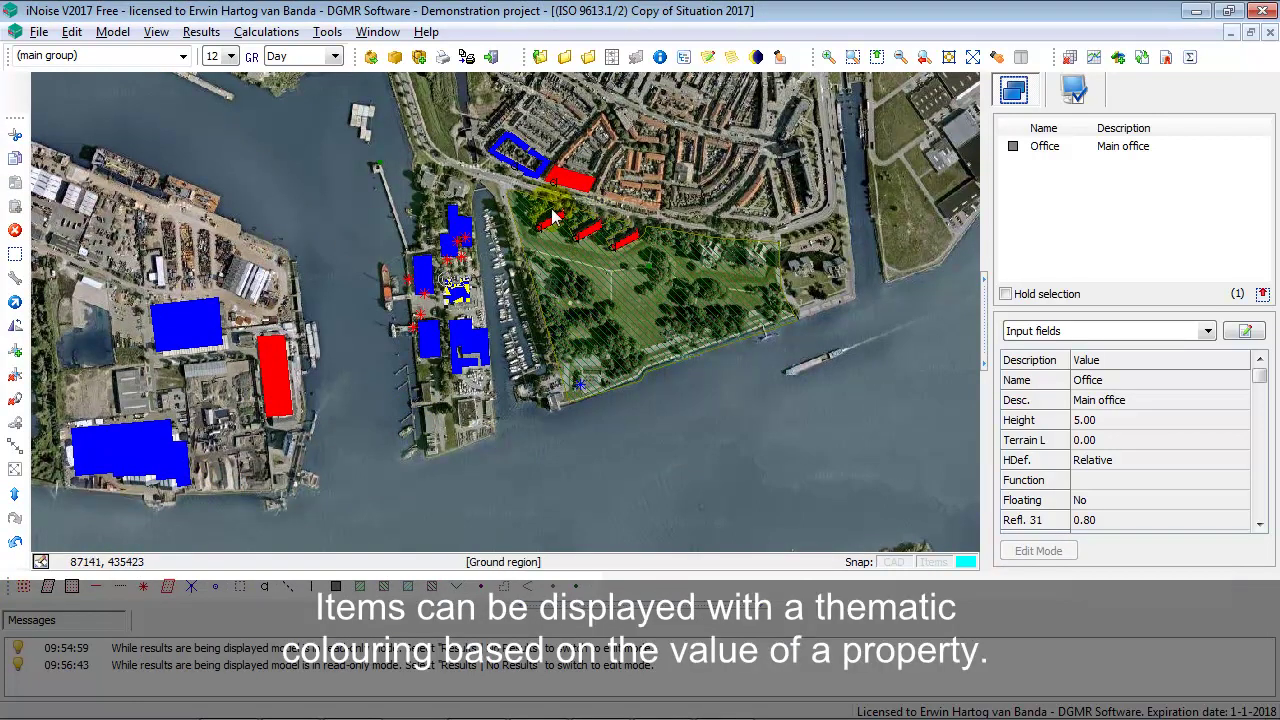
# - Inspect the Buildings display settings unchanged, then toggle the Buildings layer off and on to show height colours
pyautogui.click(1074, 88)
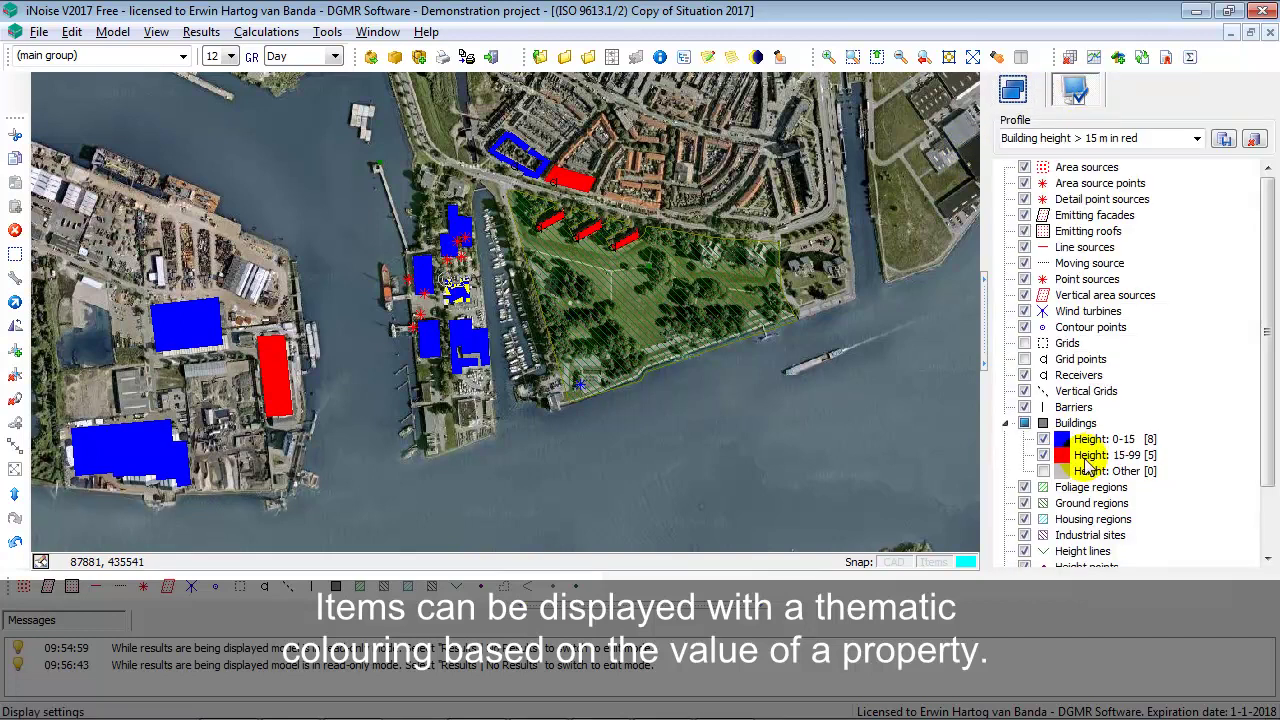
pyautogui.doubleClick(1072, 425)
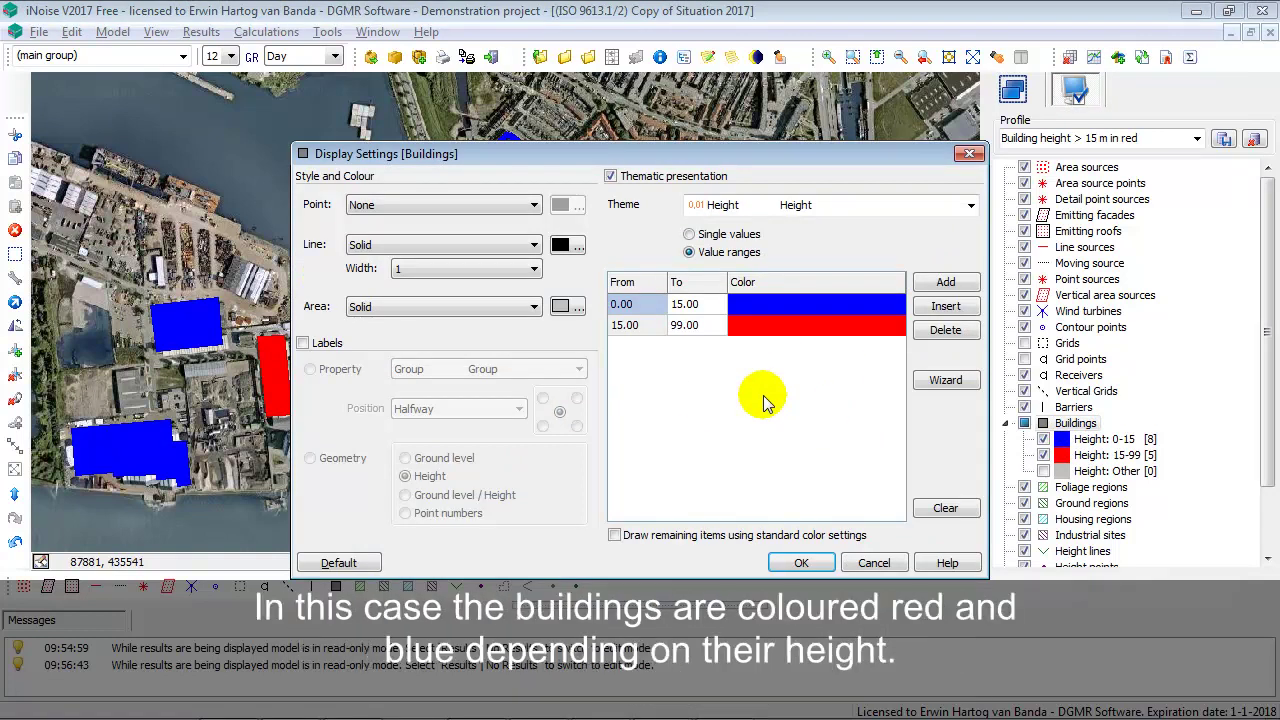
pyautogui.click(870, 563)
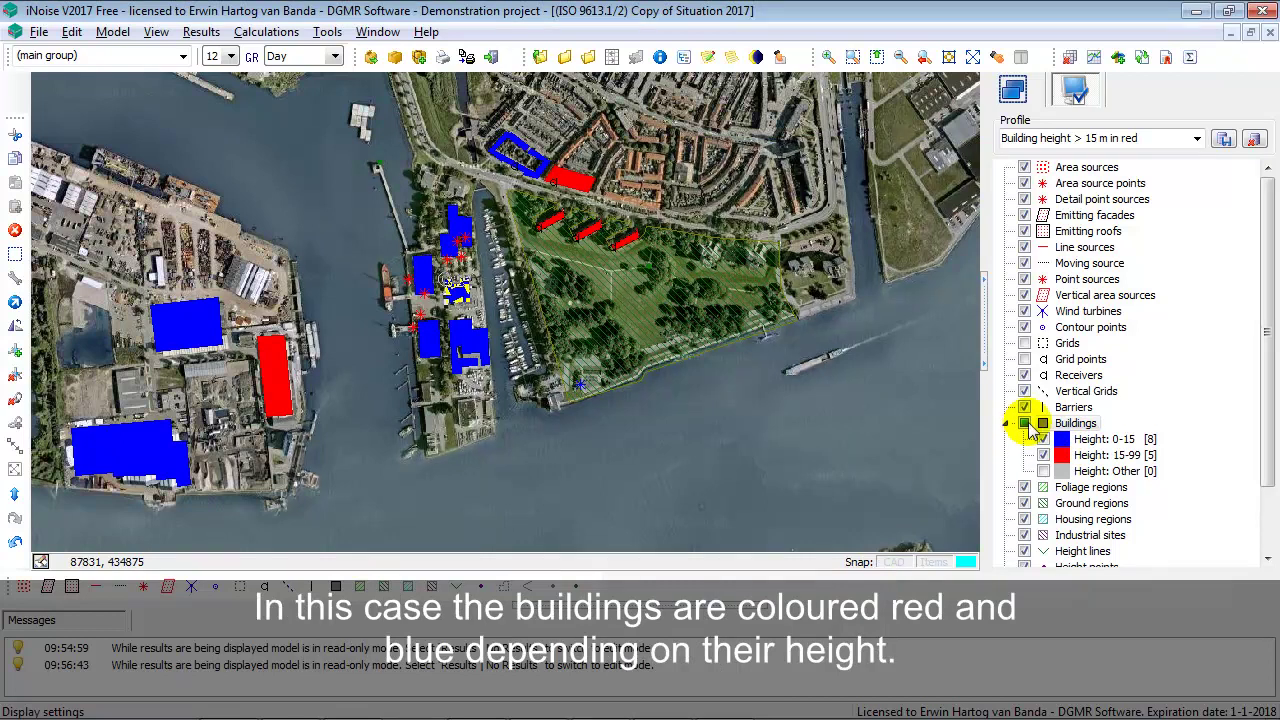
pyautogui.click(1026, 424)
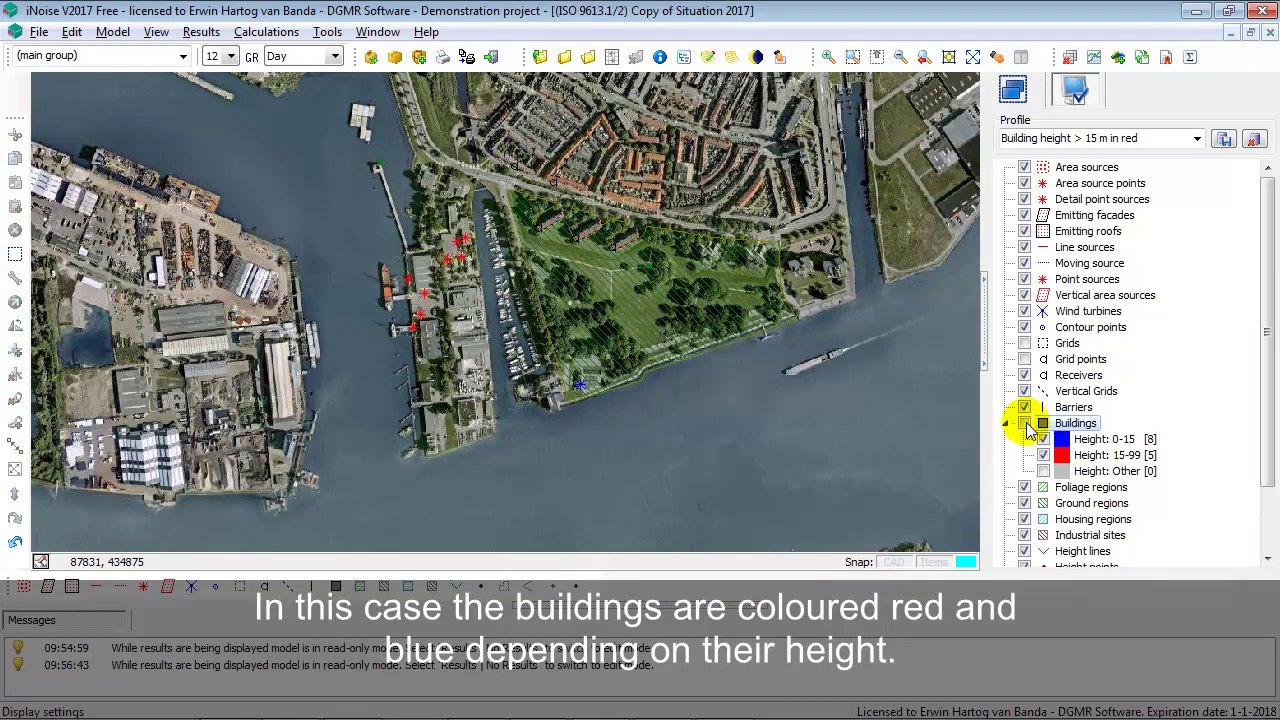
pyautogui.click(1026, 424)
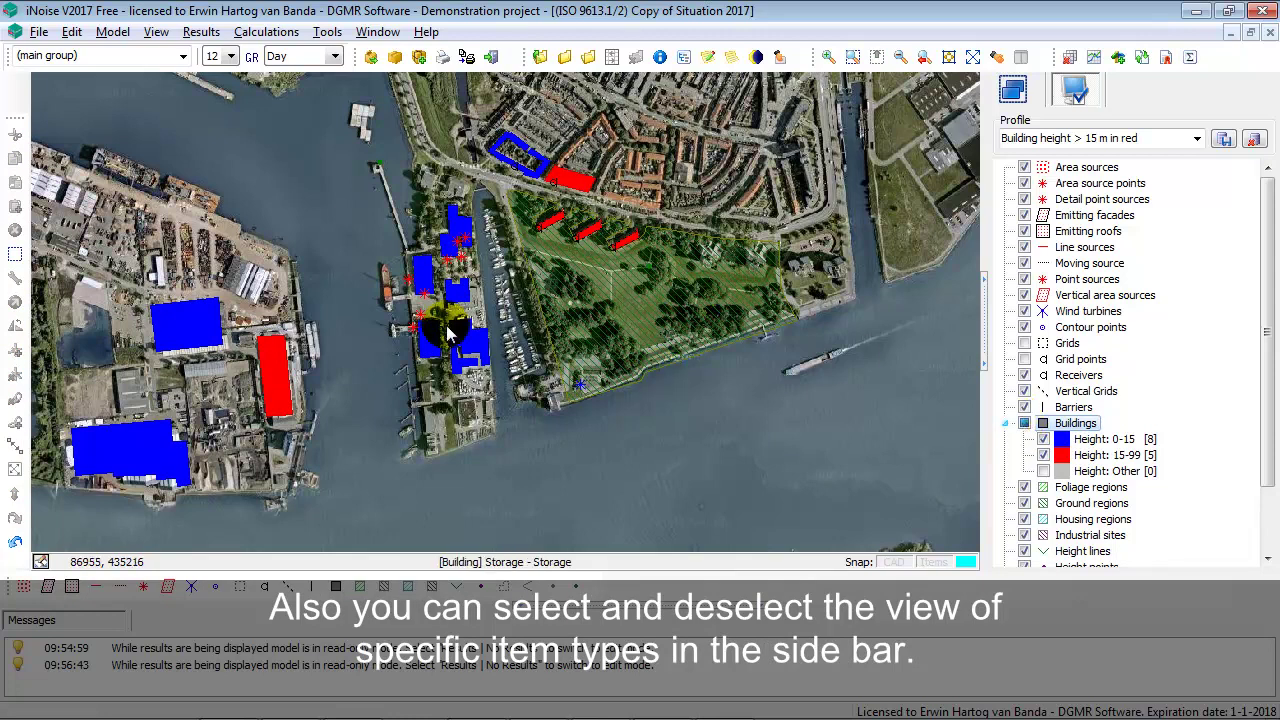
# - Show filled noise contours again by accepting the default 35–99 contour definition
pyautogui.click(205, 34)
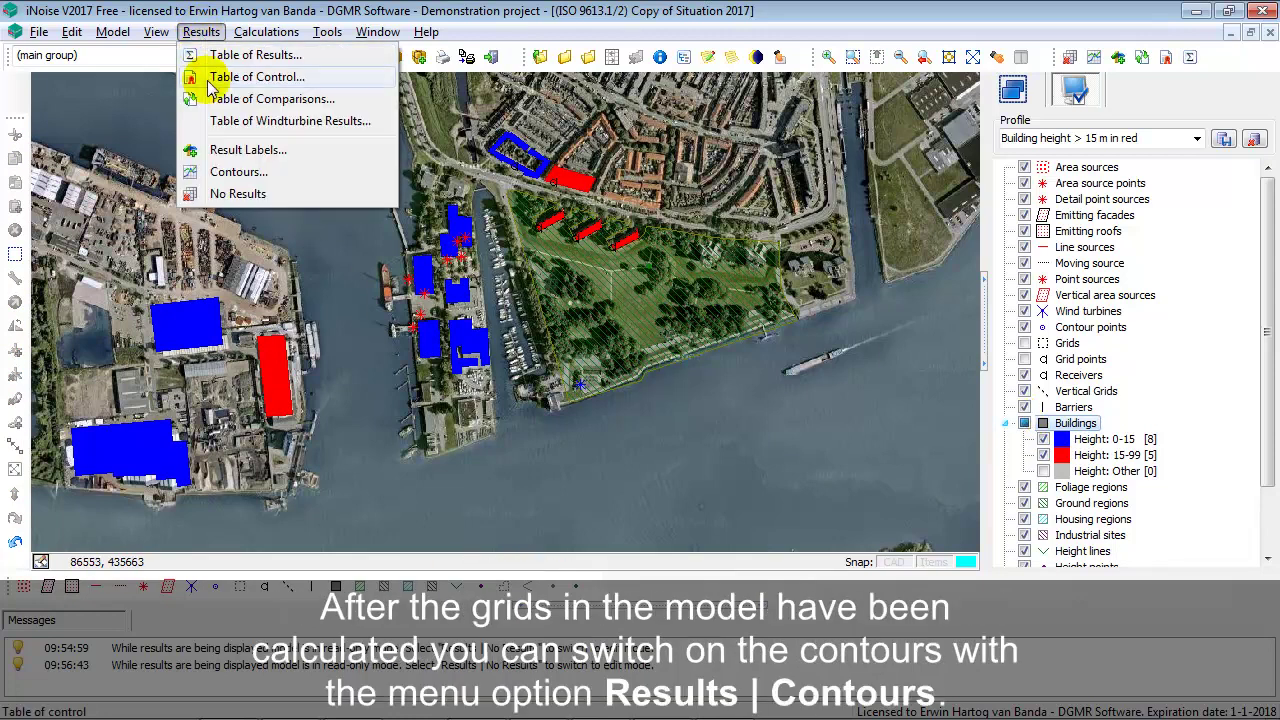
pyautogui.click(234, 172)
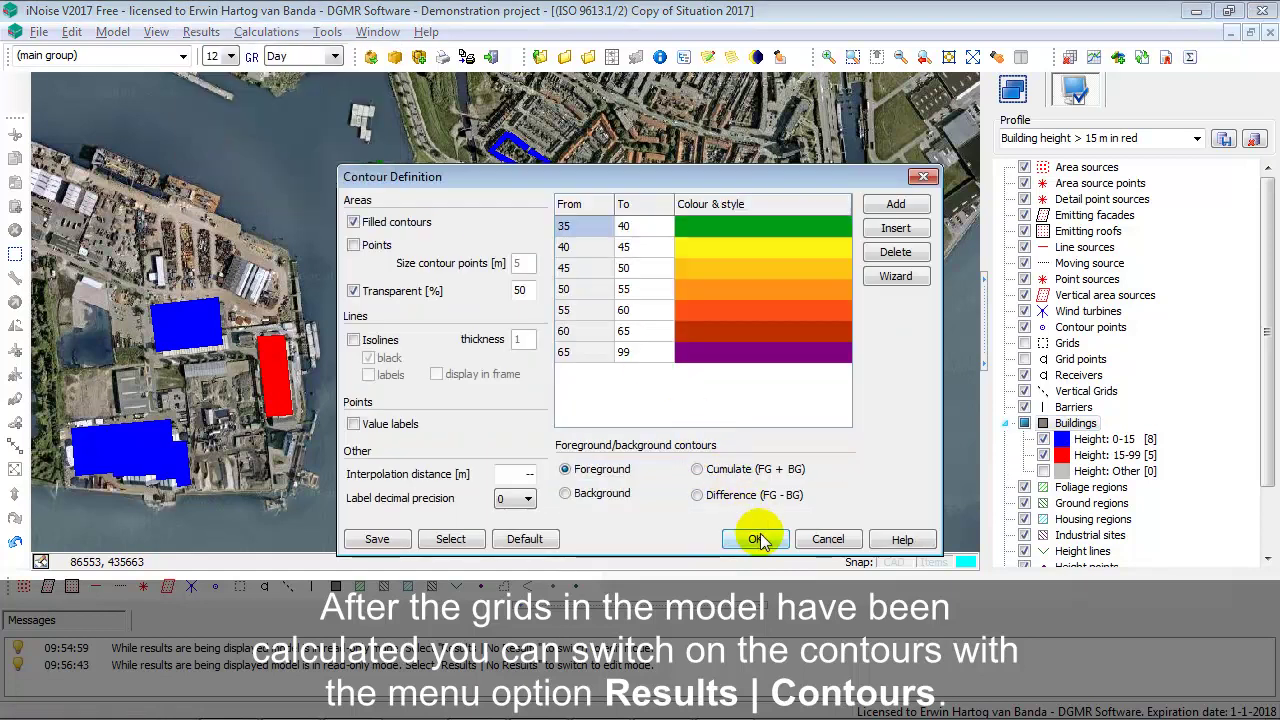
pyautogui.click(756, 539)
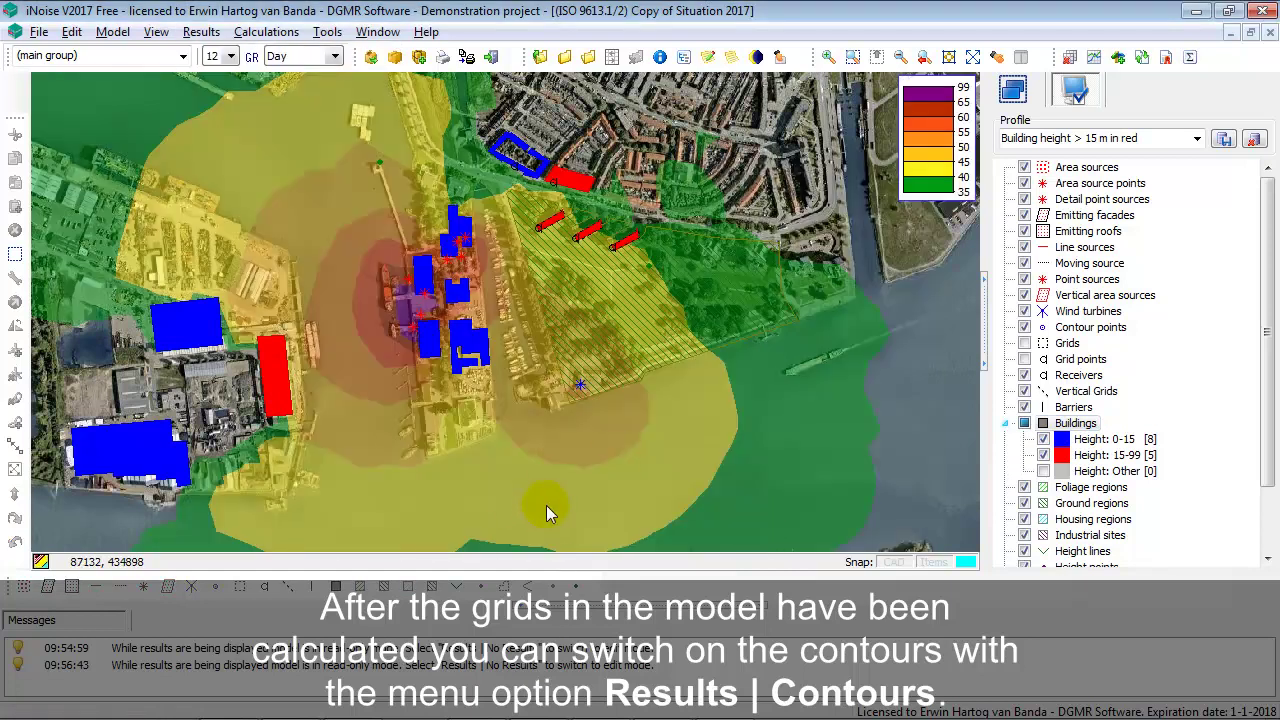
pyautogui.click(158, 33)
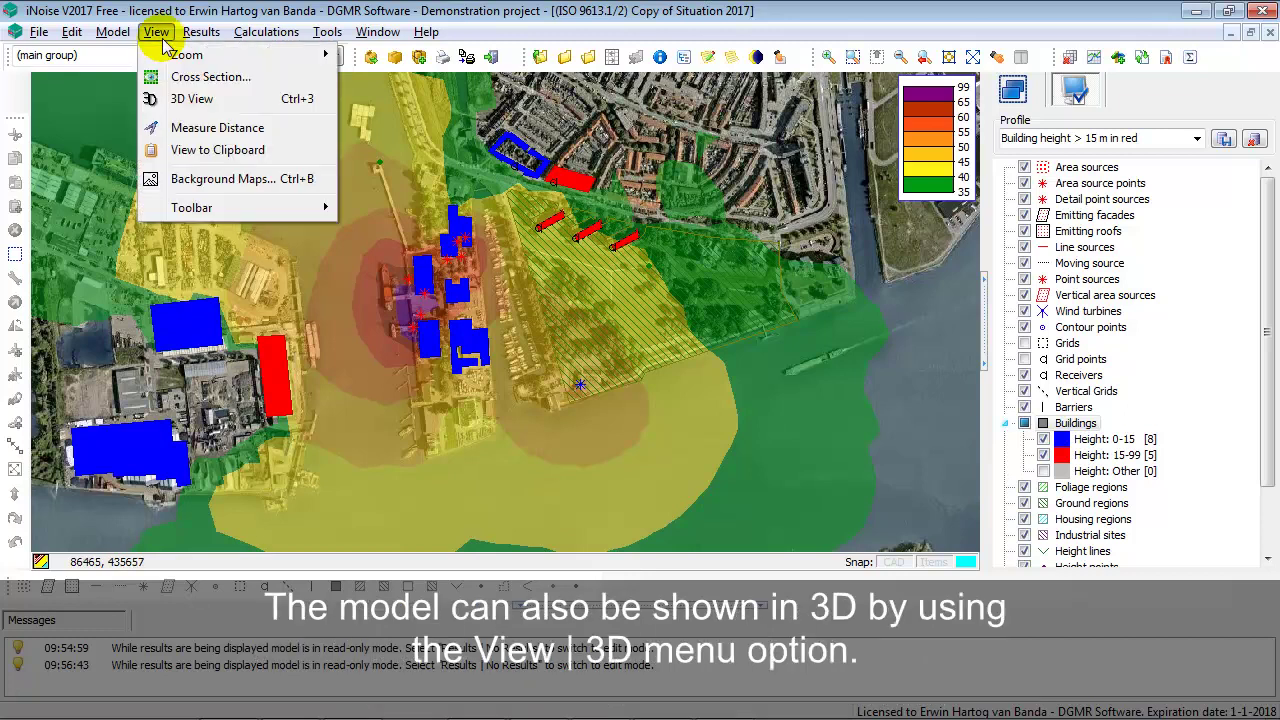
# - Open the 3D View, pan, zoom and orbit around the harbour model, then close it
pyautogui.click(188, 97)
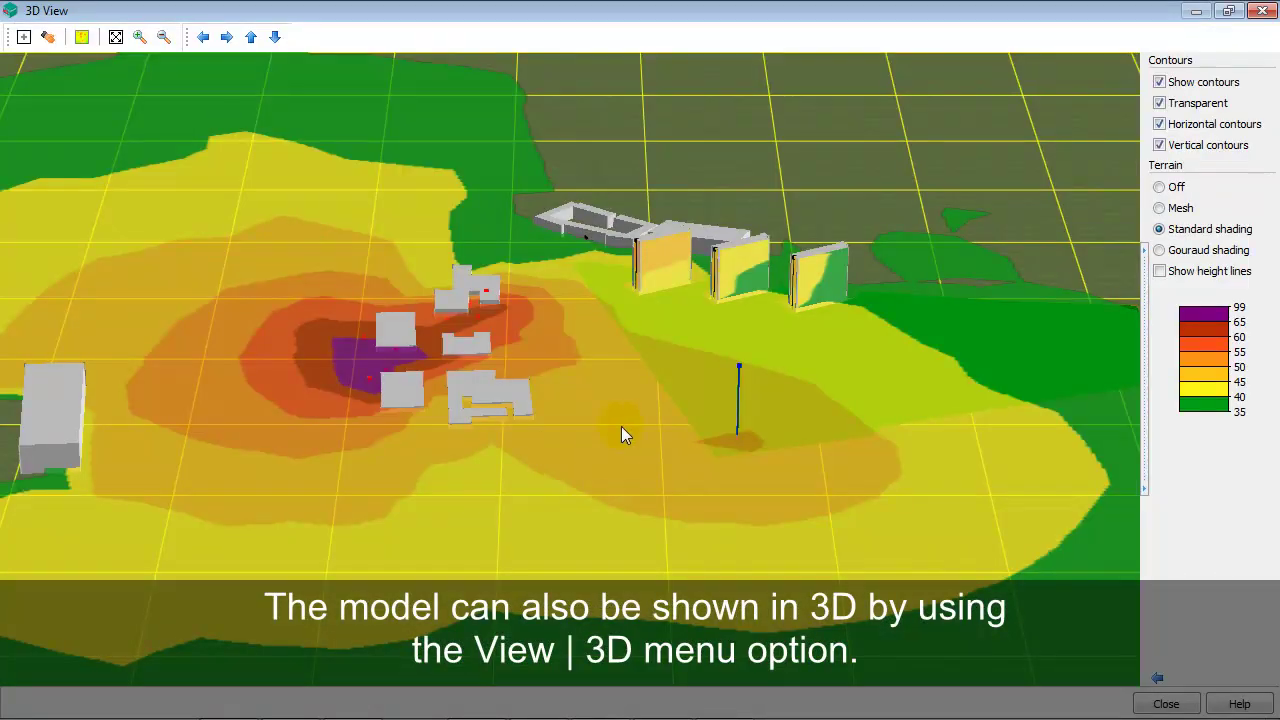
pyautogui.moveTo(689, 382); pyautogui.dragTo(628, 430)
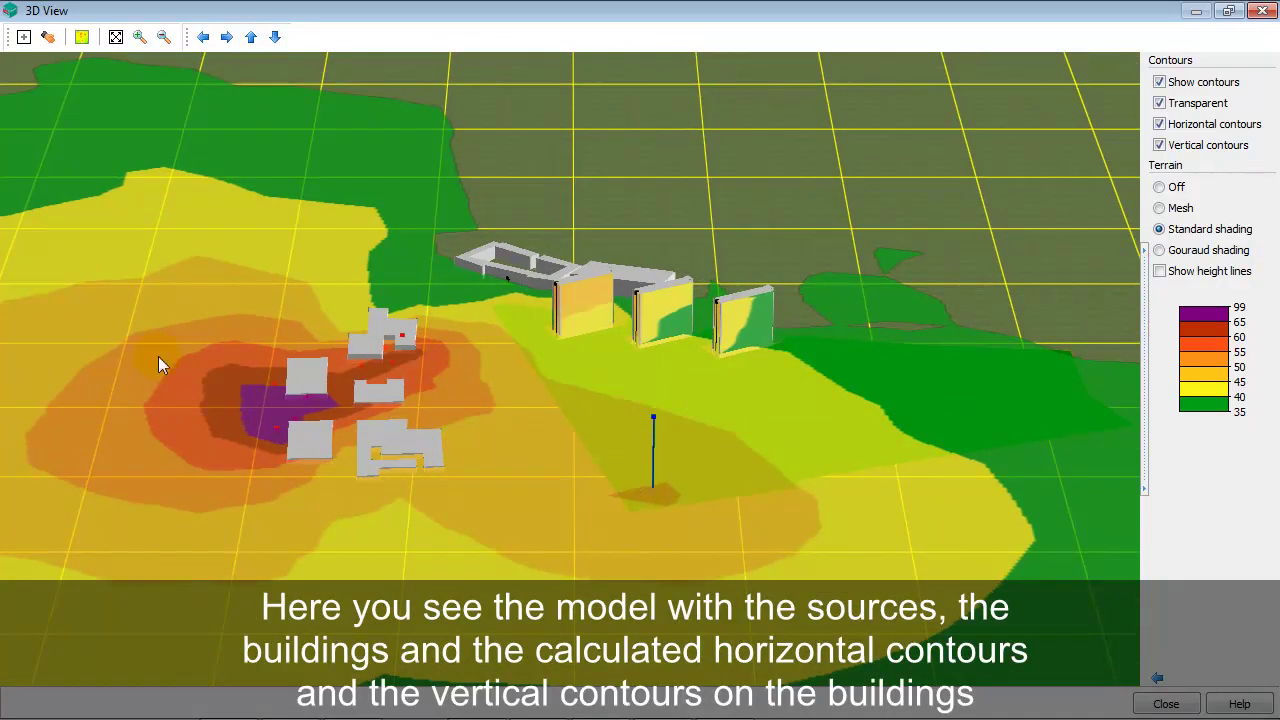
pyautogui.scroll(3, 660, 422)
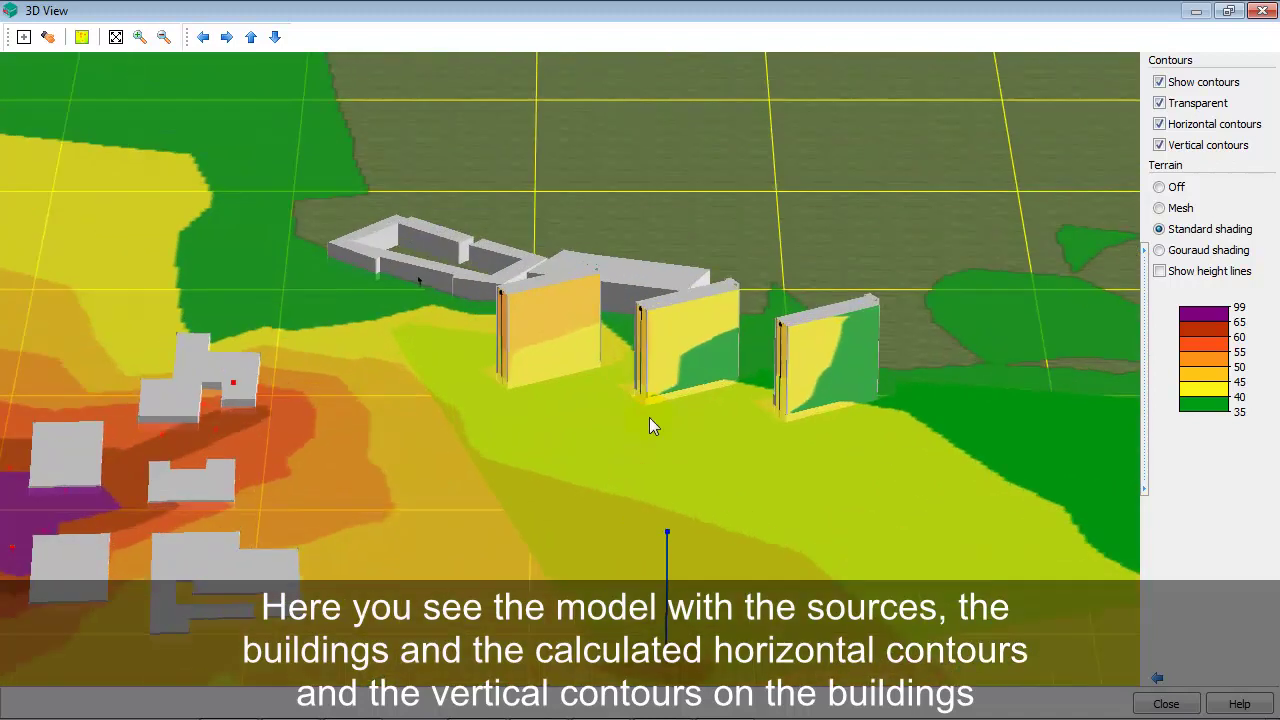
pyautogui.press('Left')
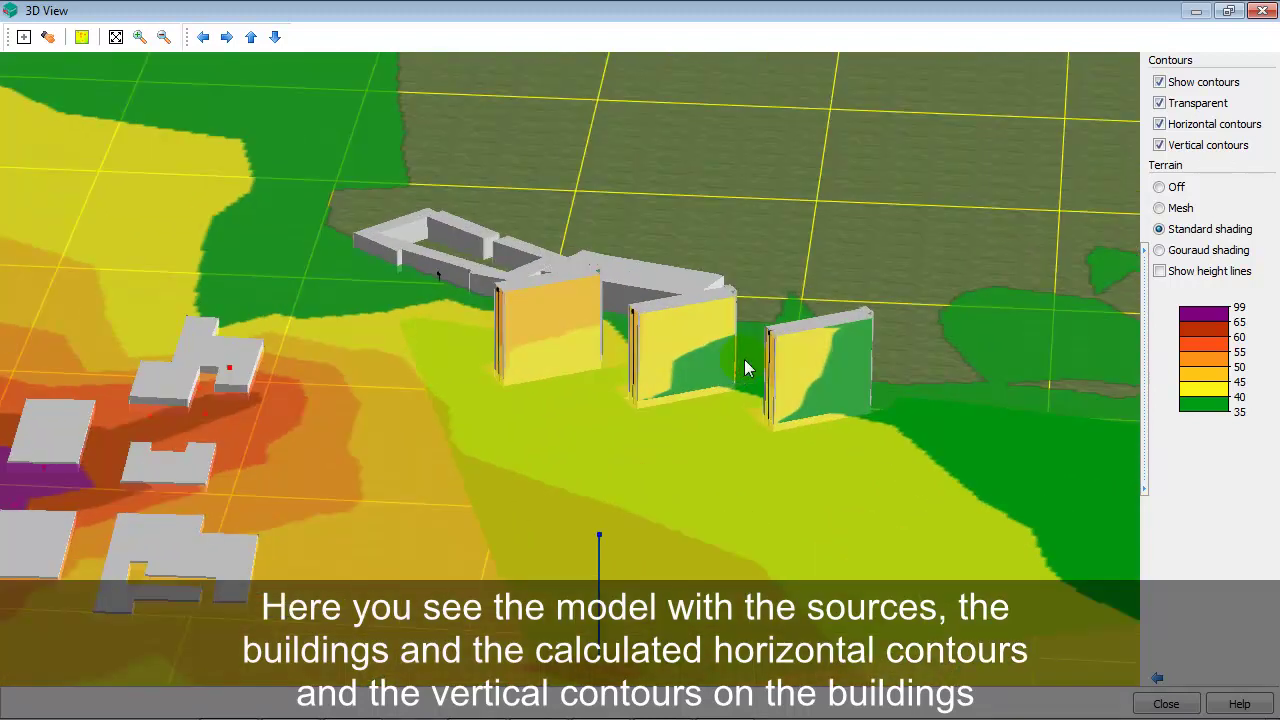
pyautogui.press('Left')
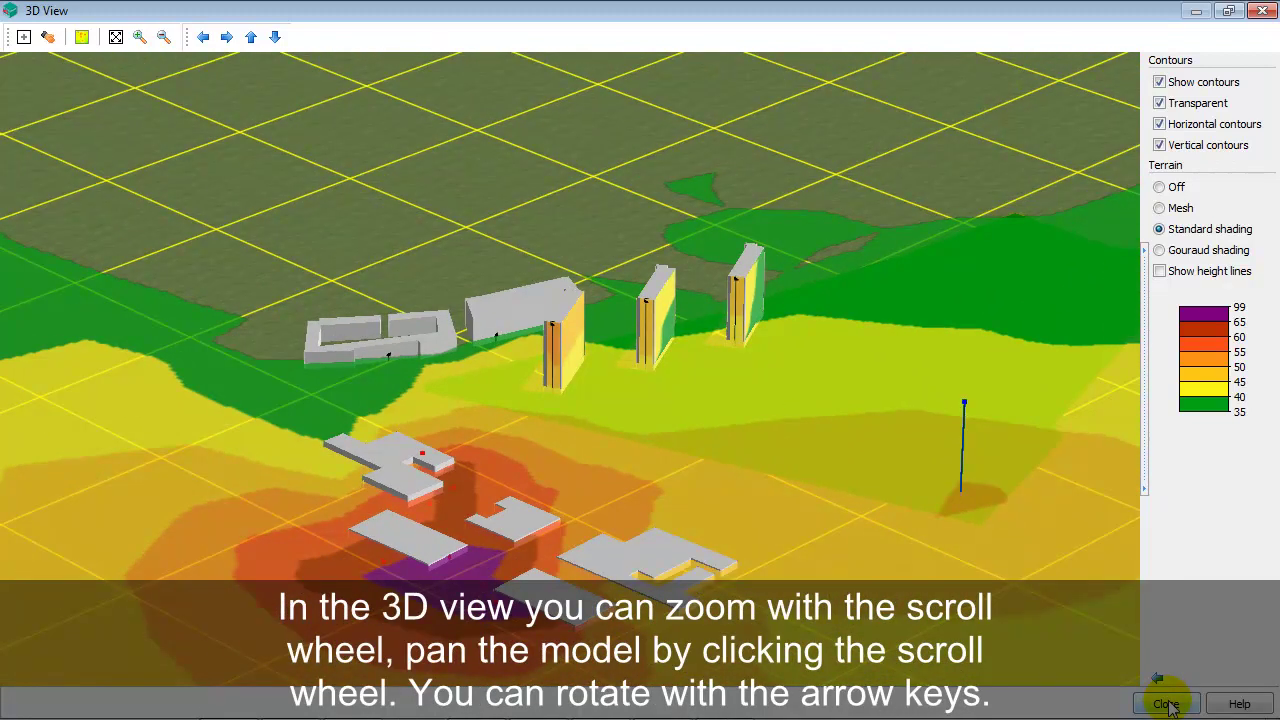
pyautogui.click(1166, 704)
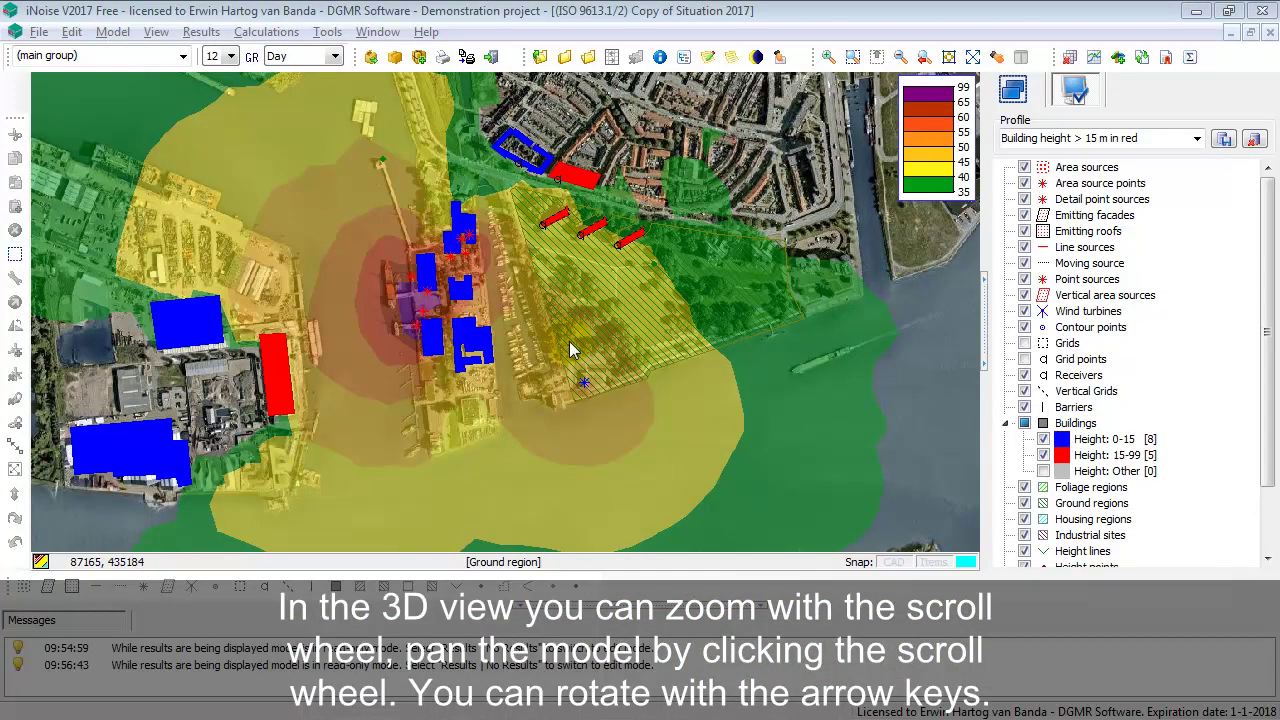
# - Hide the noise contours and reset the Buildings layer to default plain styling
pyautogui.click(200, 32)
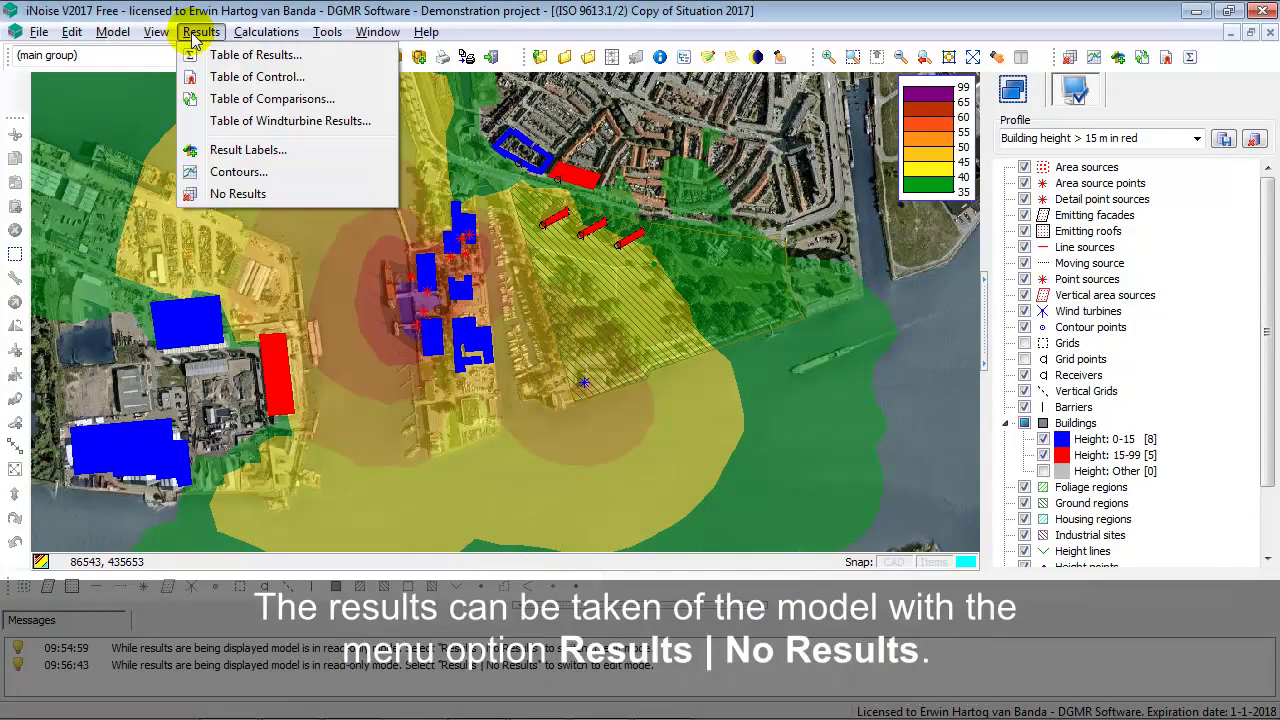
pyautogui.click(248, 195)
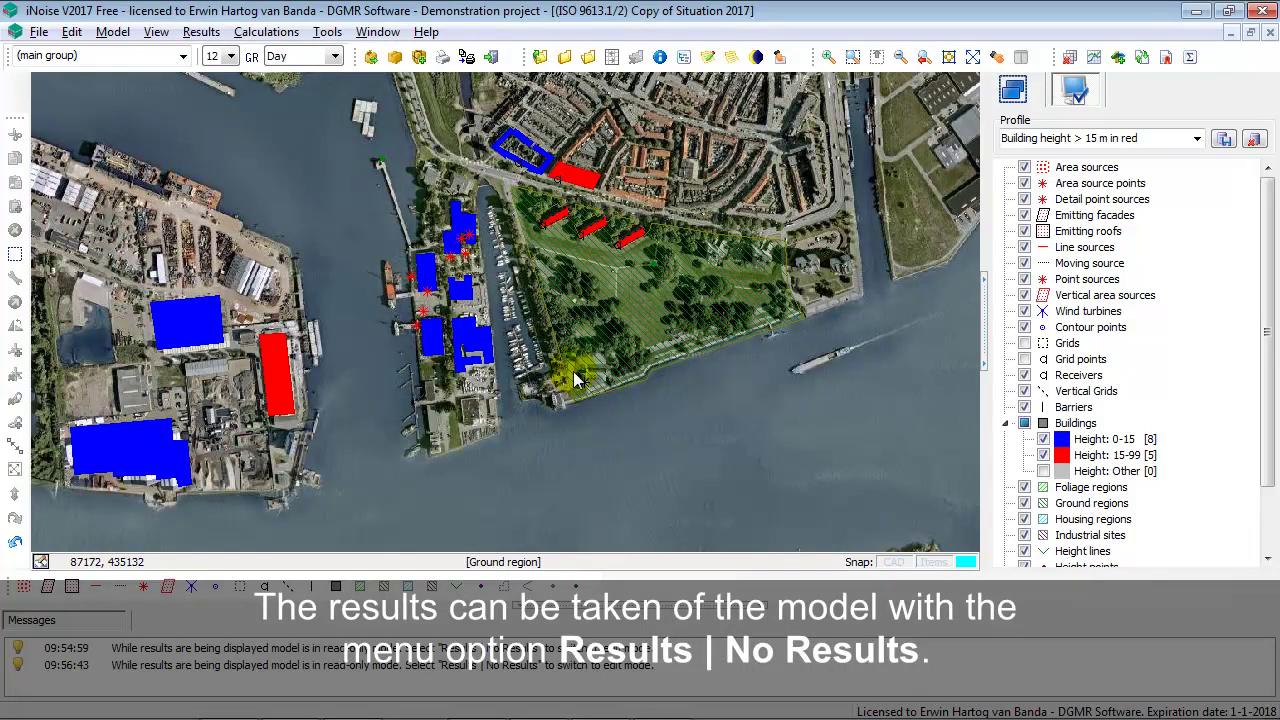
pyautogui.doubleClick(1080, 423)
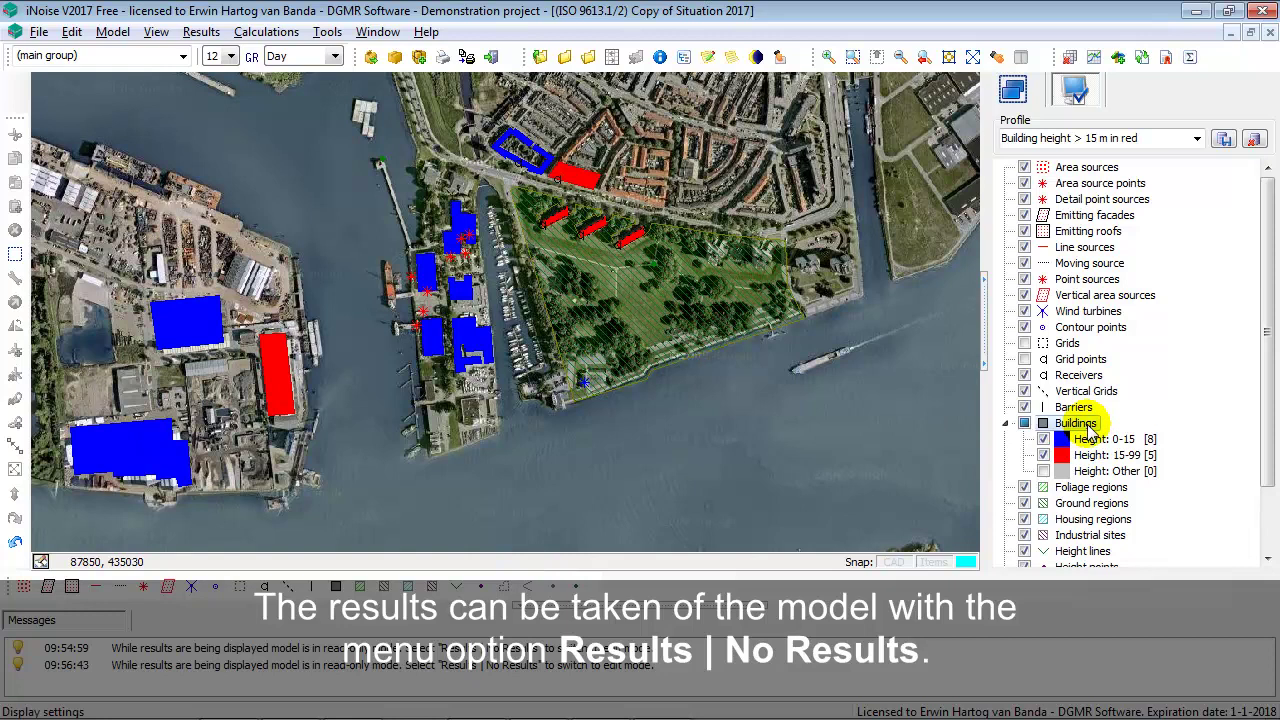
pyautogui.click(342, 560)
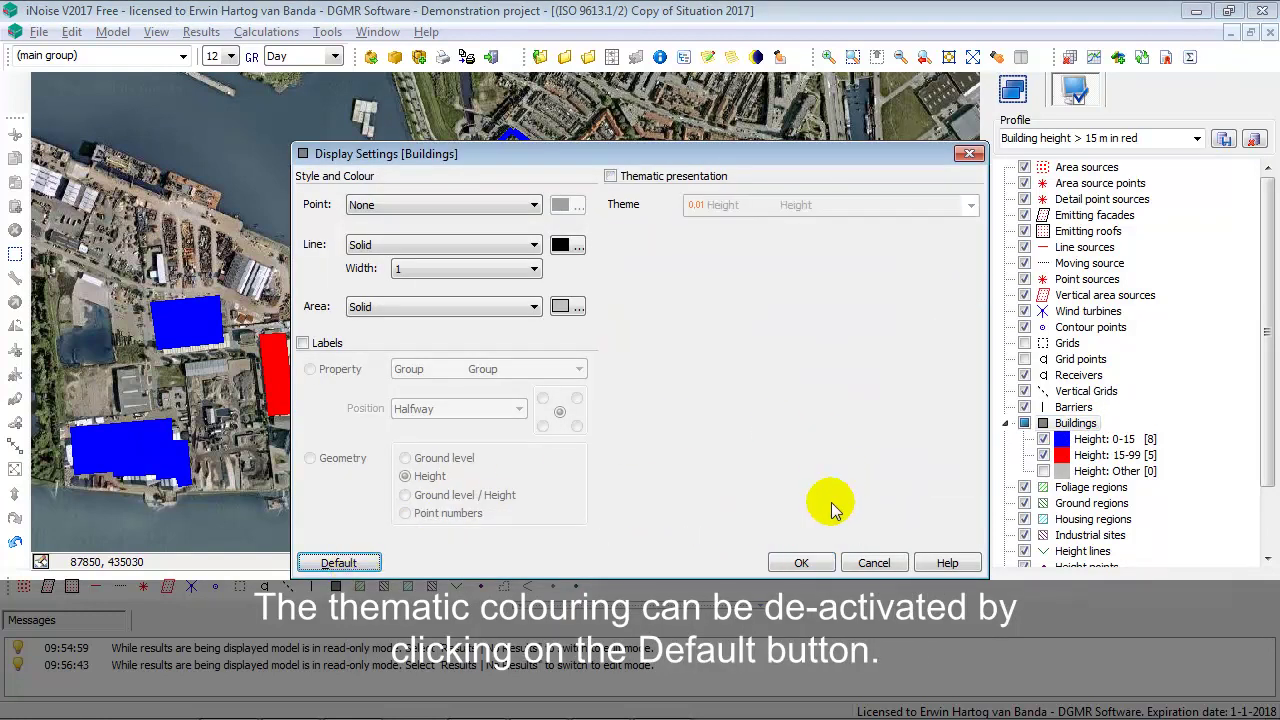
pyautogui.click(806, 563)
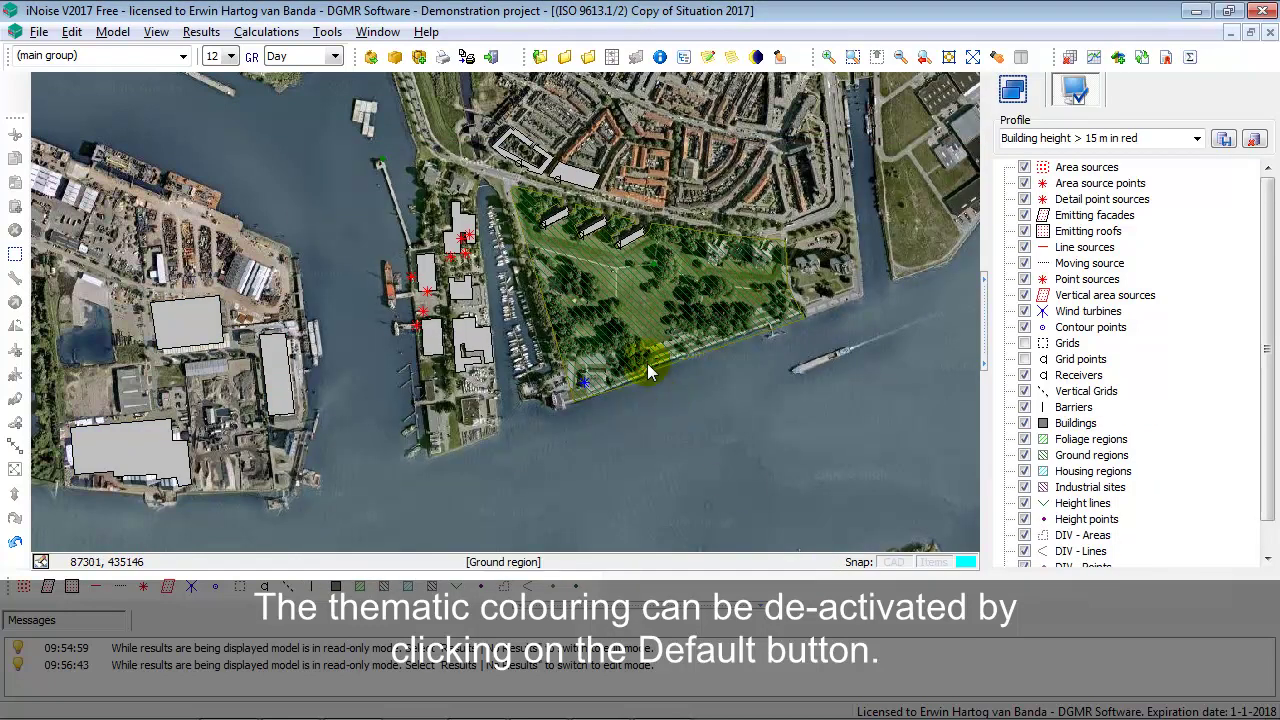
pyautogui.click(155, 33)
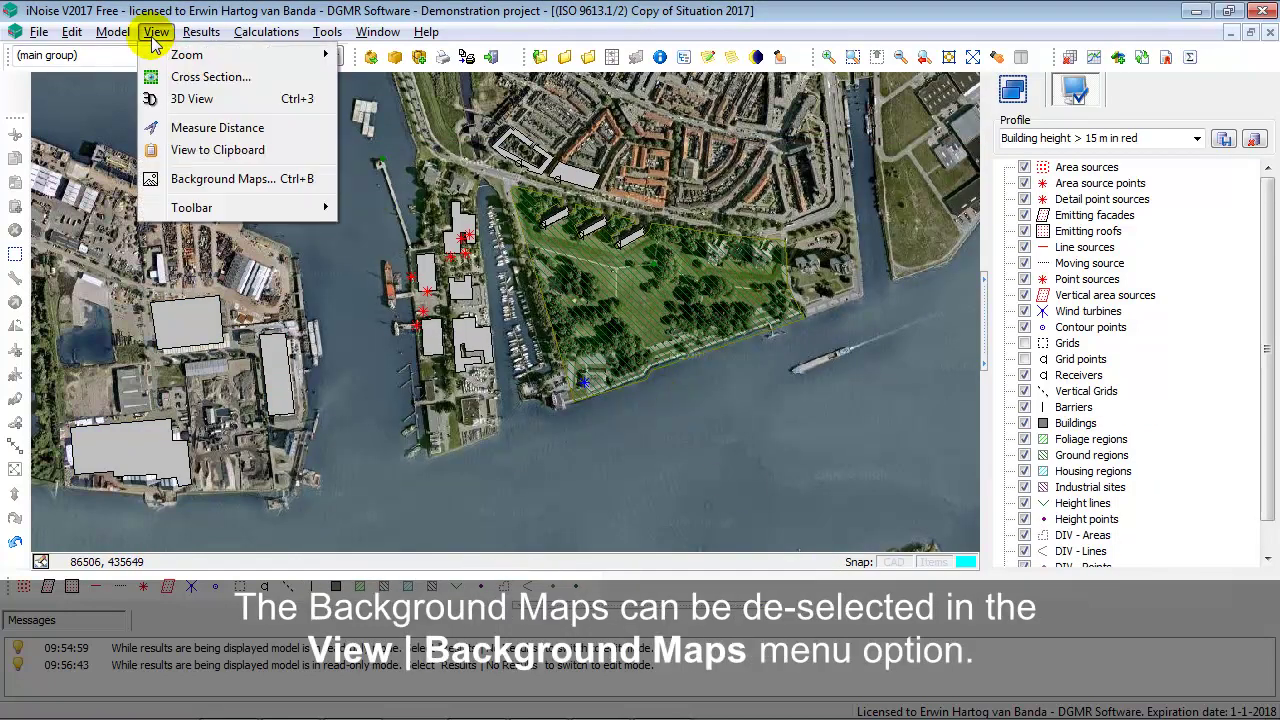
# - Uncheck the schiedam.jpg background map and switch the side panel to the selection list
pyautogui.click(213, 182)
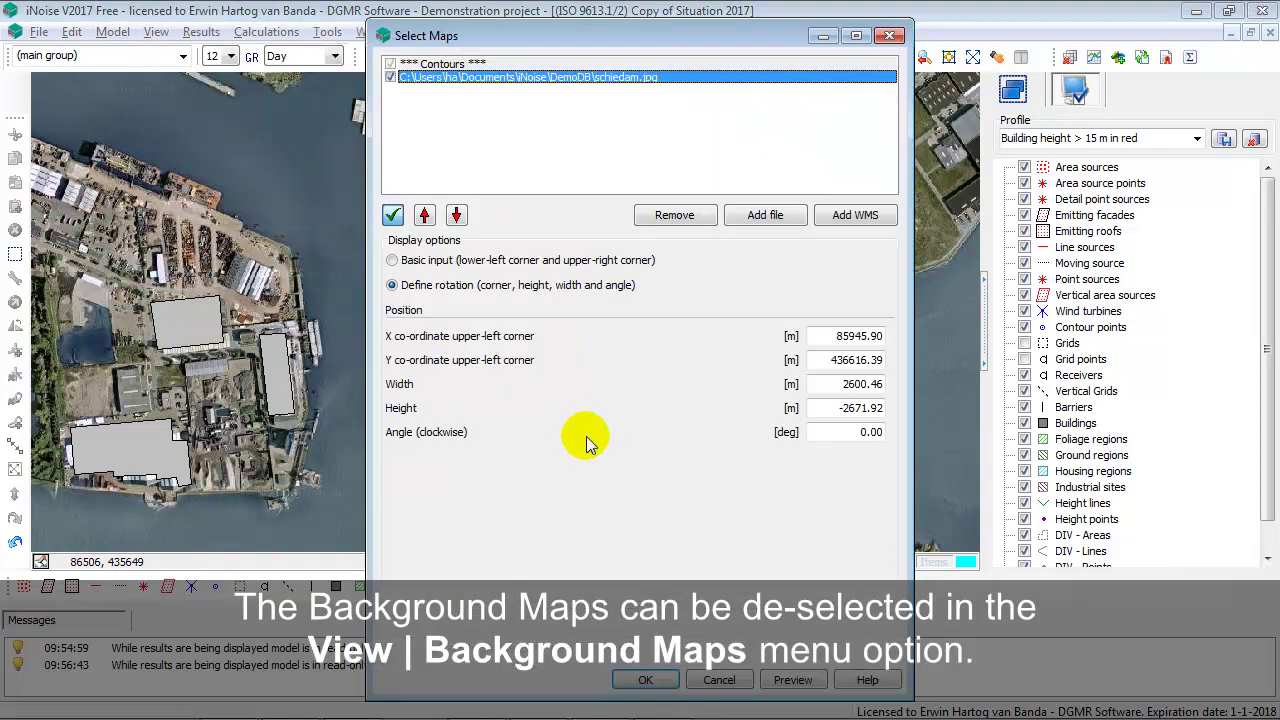
pyautogui.click(390, 77)
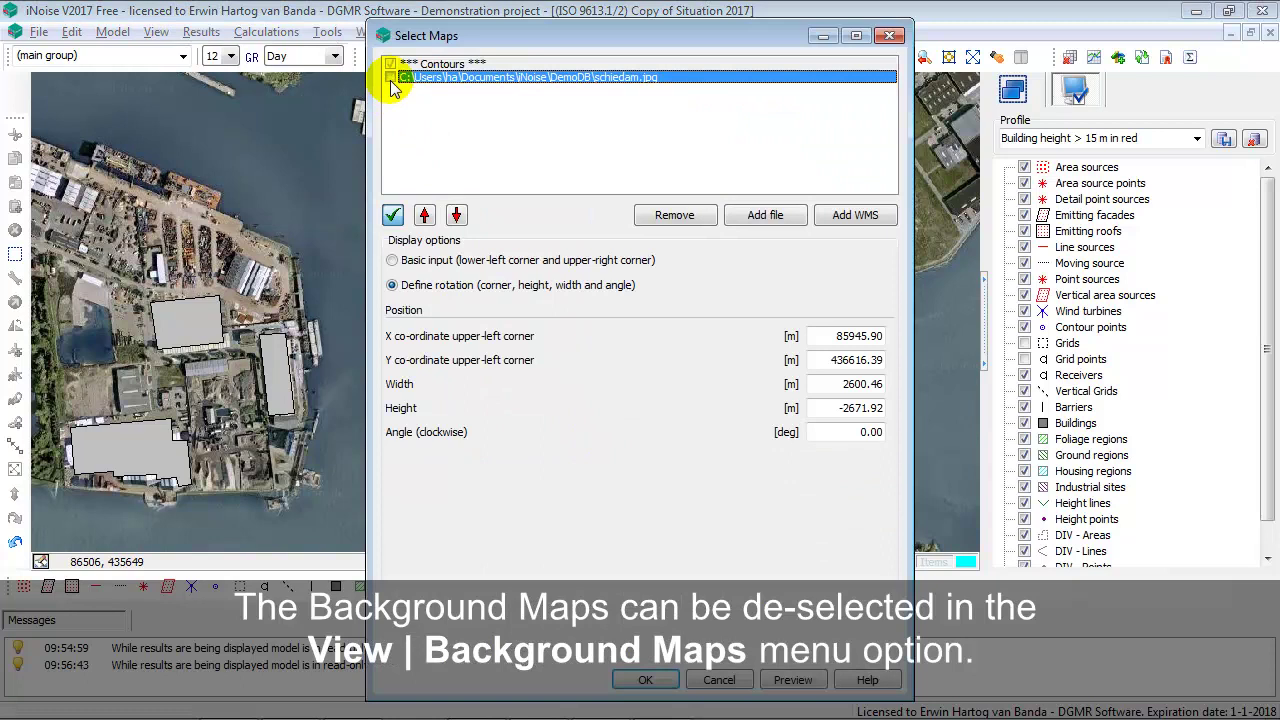
pyautogui.click(645, 680)
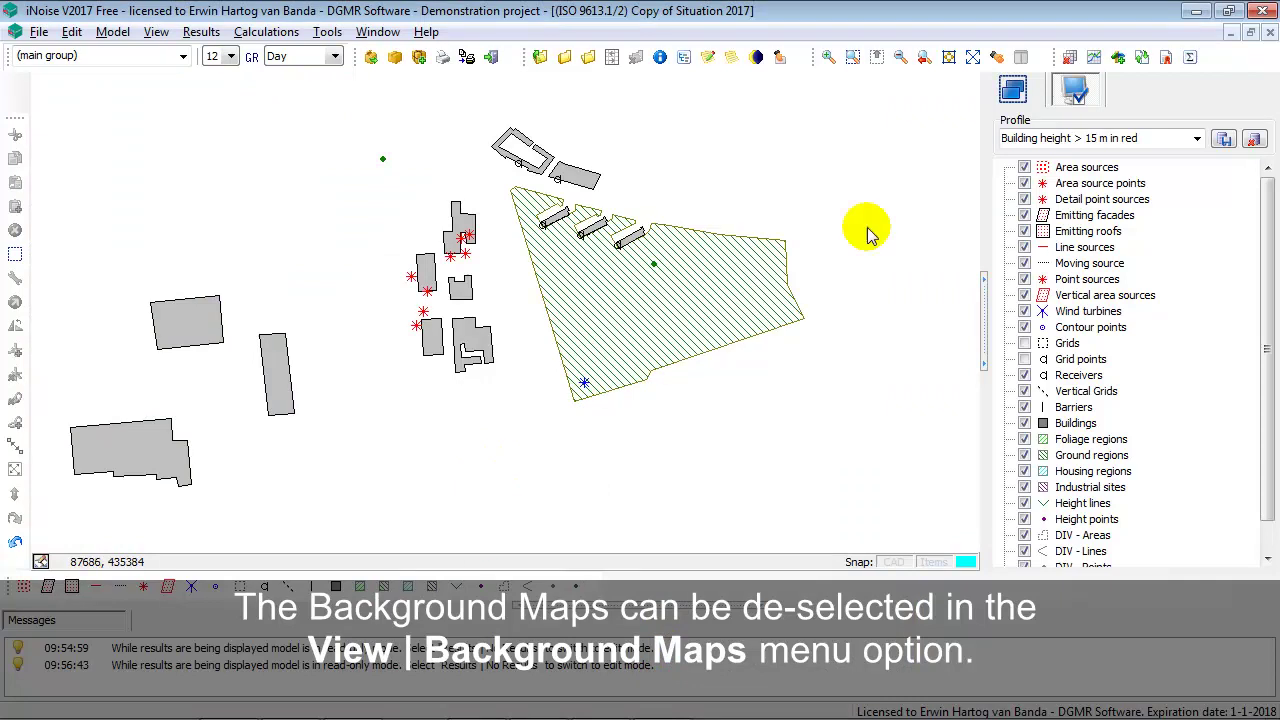
pyautogui.click(1012, 91)
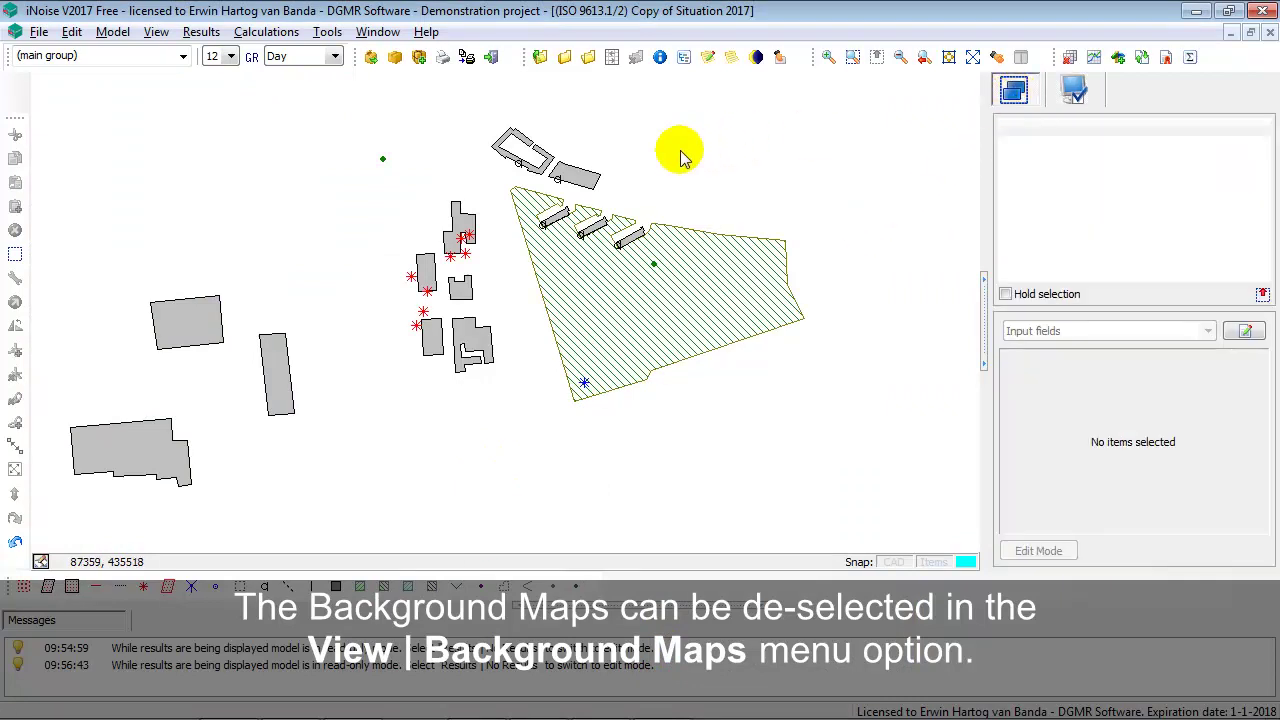
# - Select all 33 items with Ctrl+A, scroll their list, deselect, and bring up the canvas context menu
pyautogui.hotkey('ctrl', 'a')
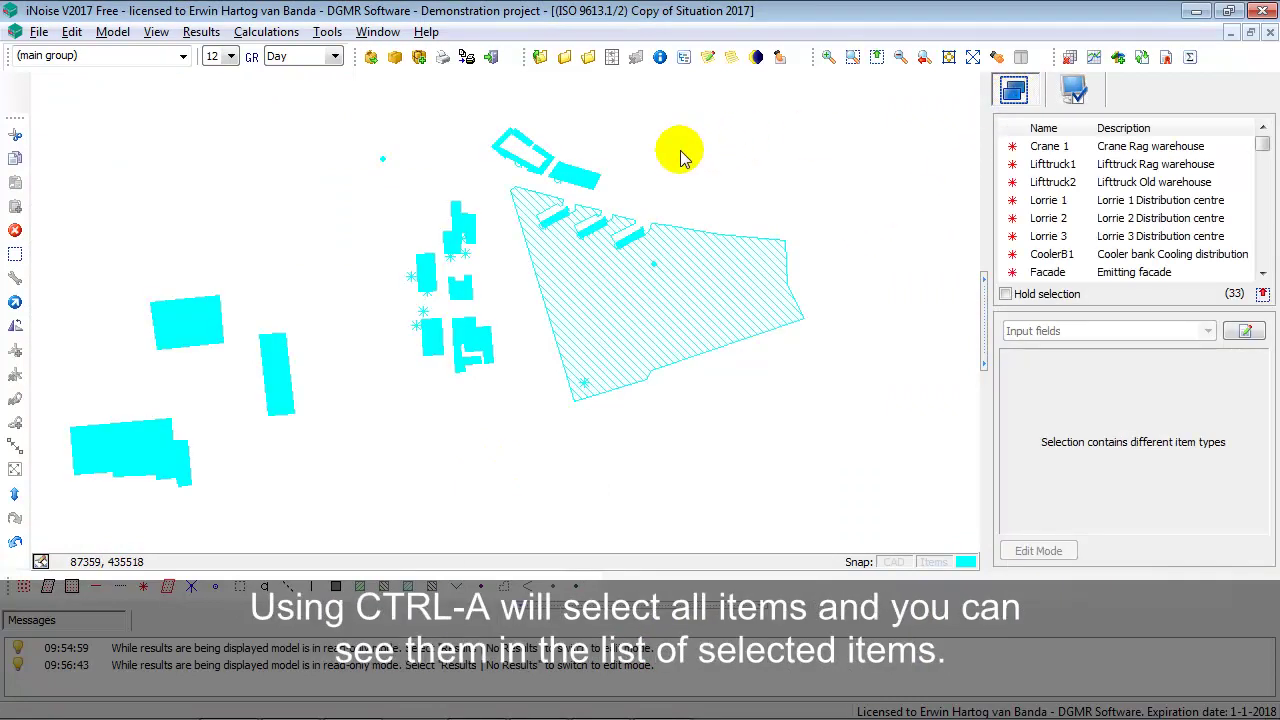
pyautogui.click(1263, 272)
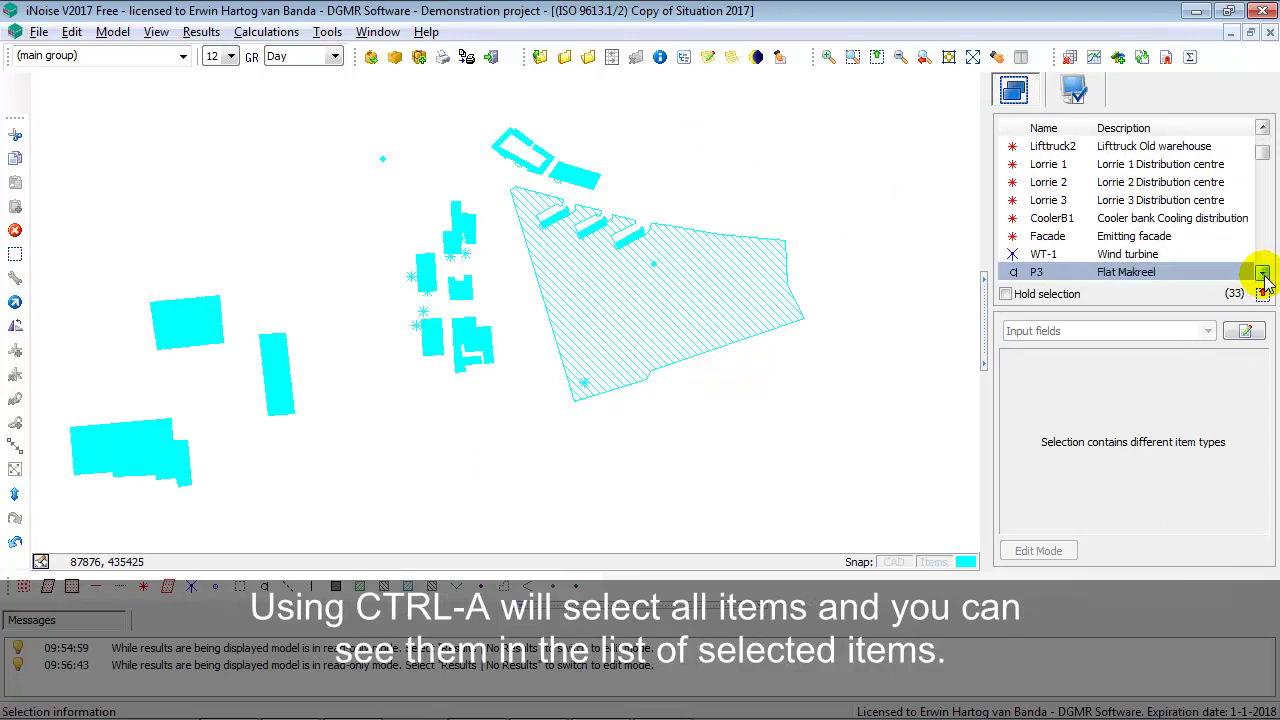
pyautogui.click(1263, 272)
pyautogui.click(430, 172)
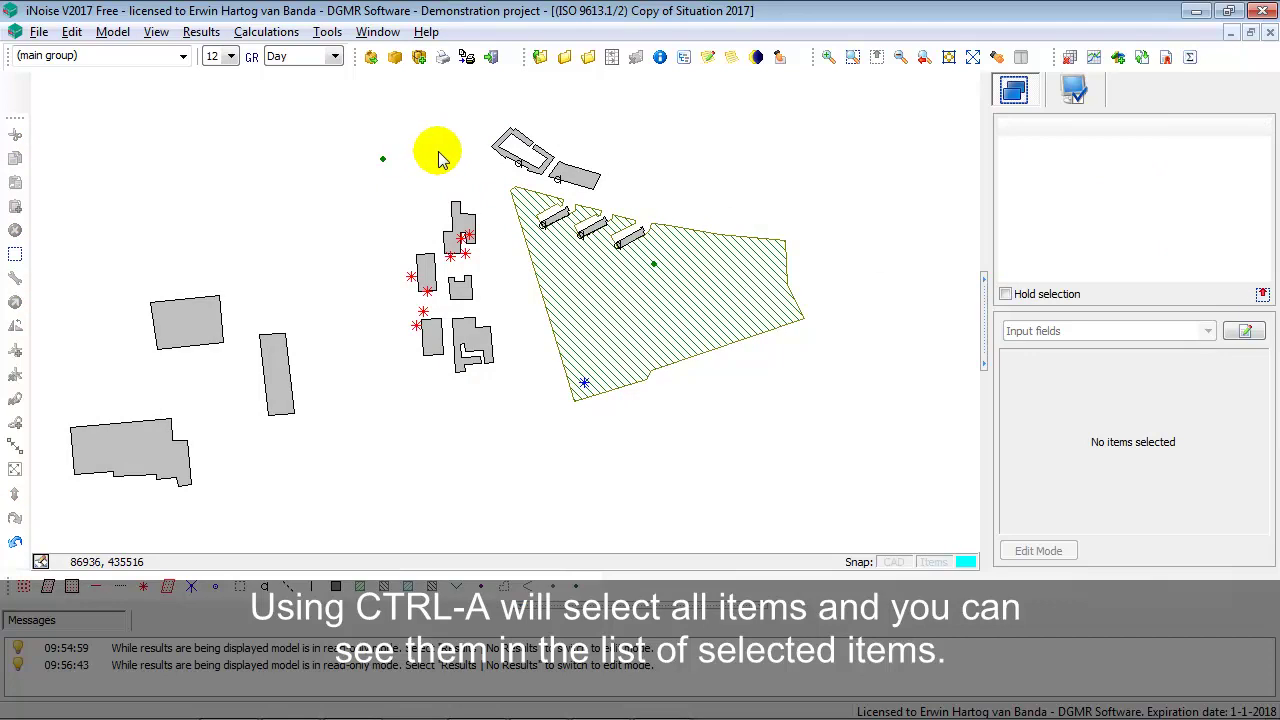
pyautogui.rightClick(441, 156)
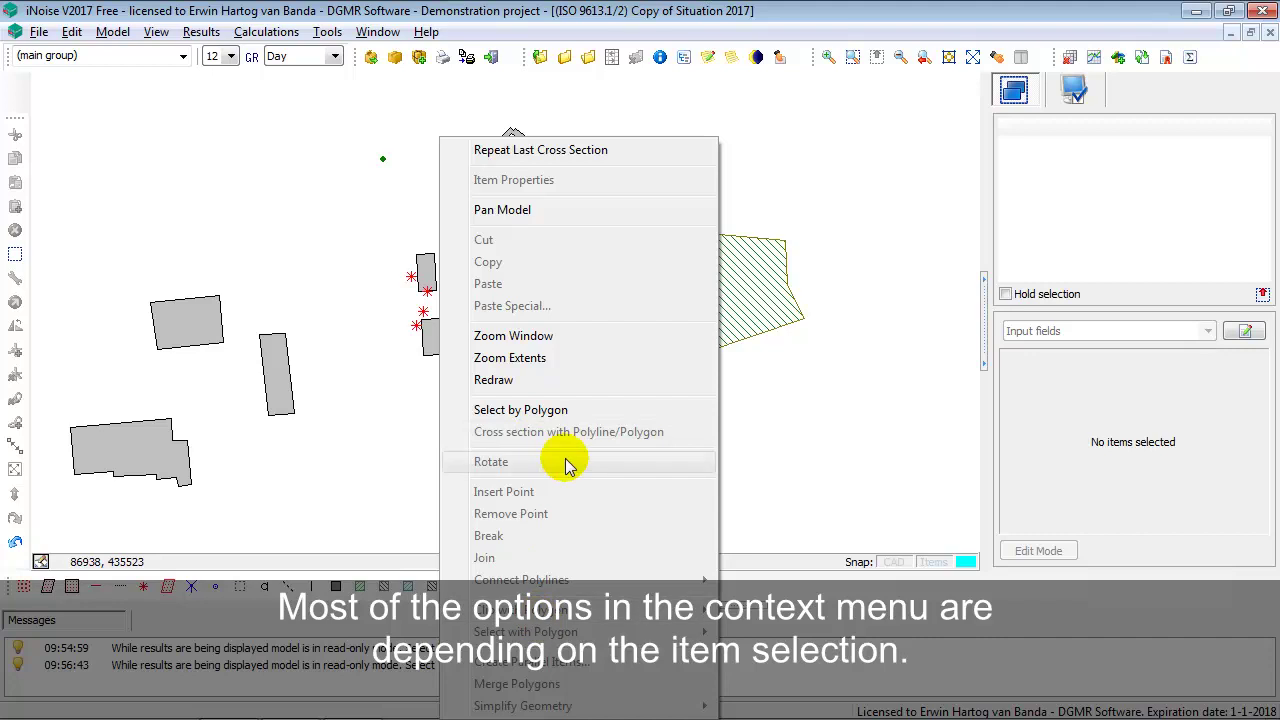
# - Show the Office building's context options (Rotate, Insert Point, Simplify Geometry), then deselect it
pyautogui.click(357, 313)
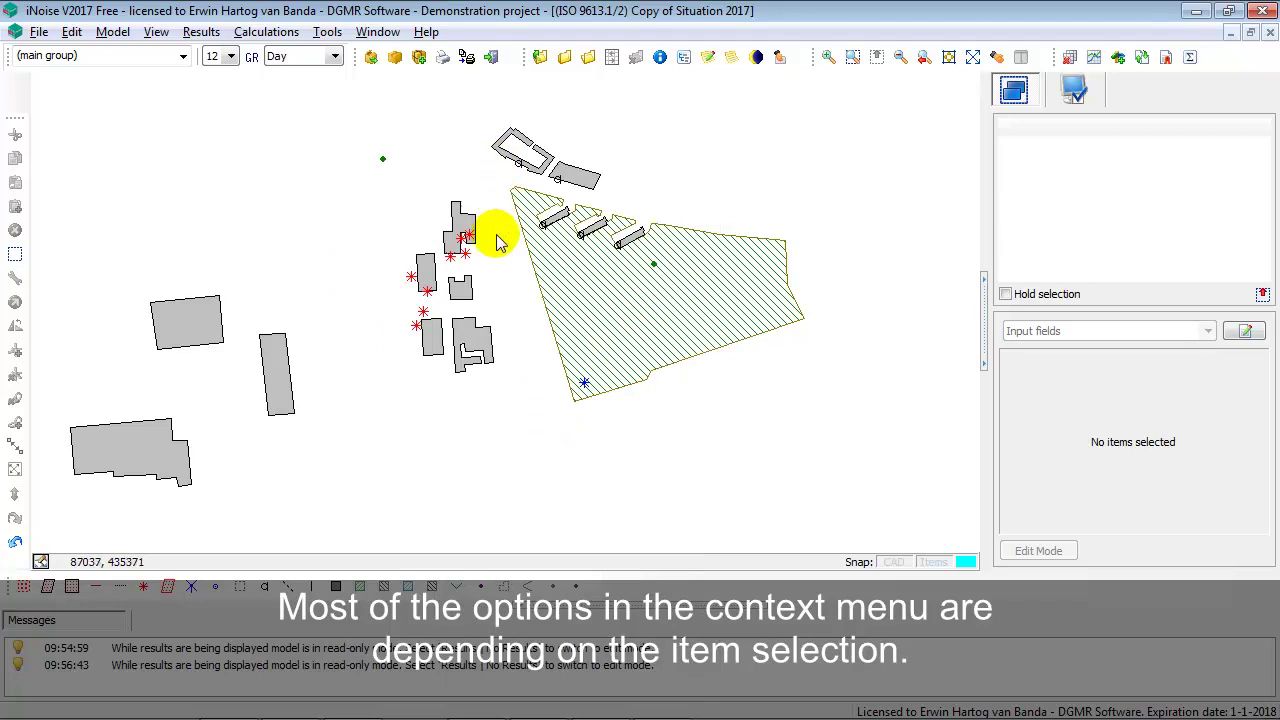
pyautogui.click(466, 298)
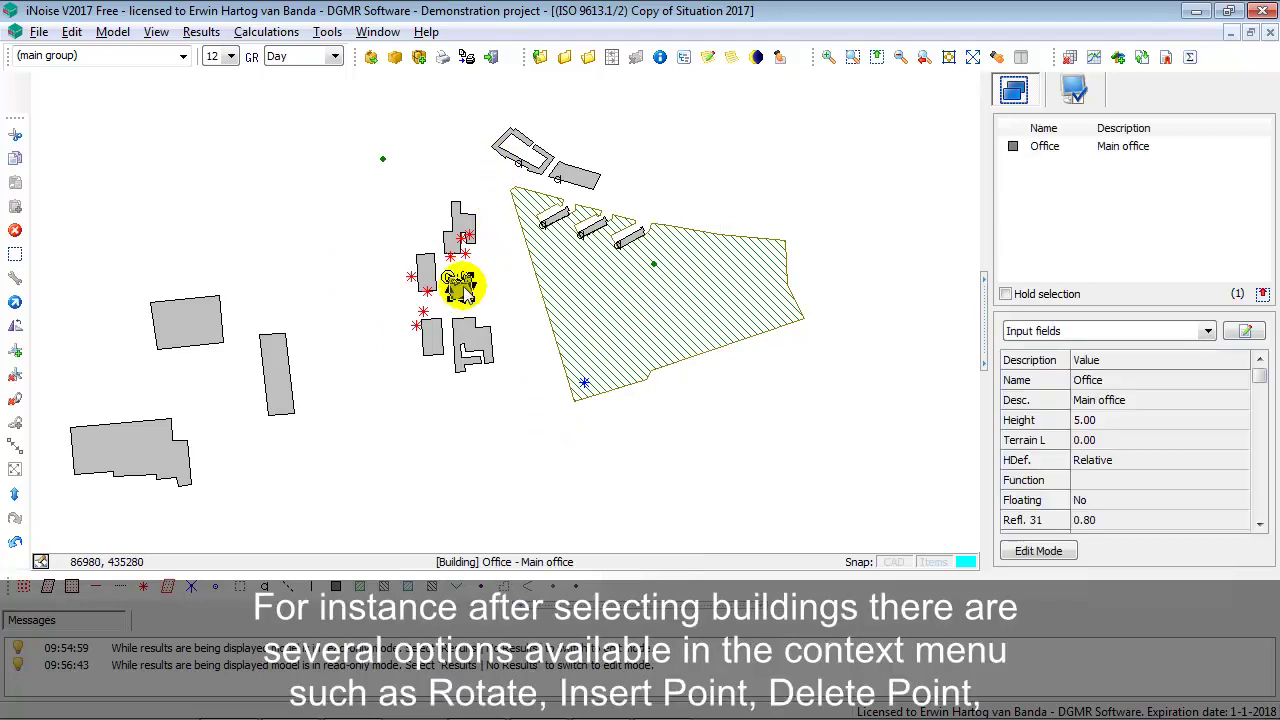
pyautogui.rightClick(466, 296)
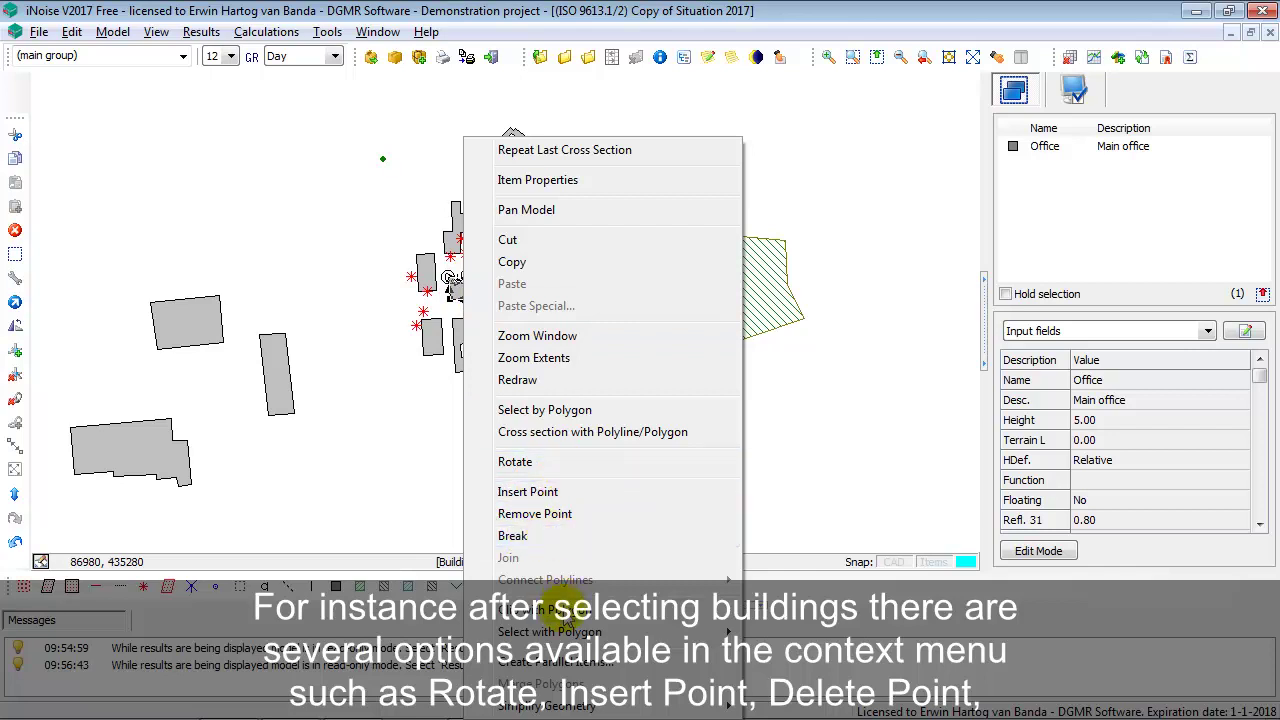
pyautogui.moveTo(566, 614)
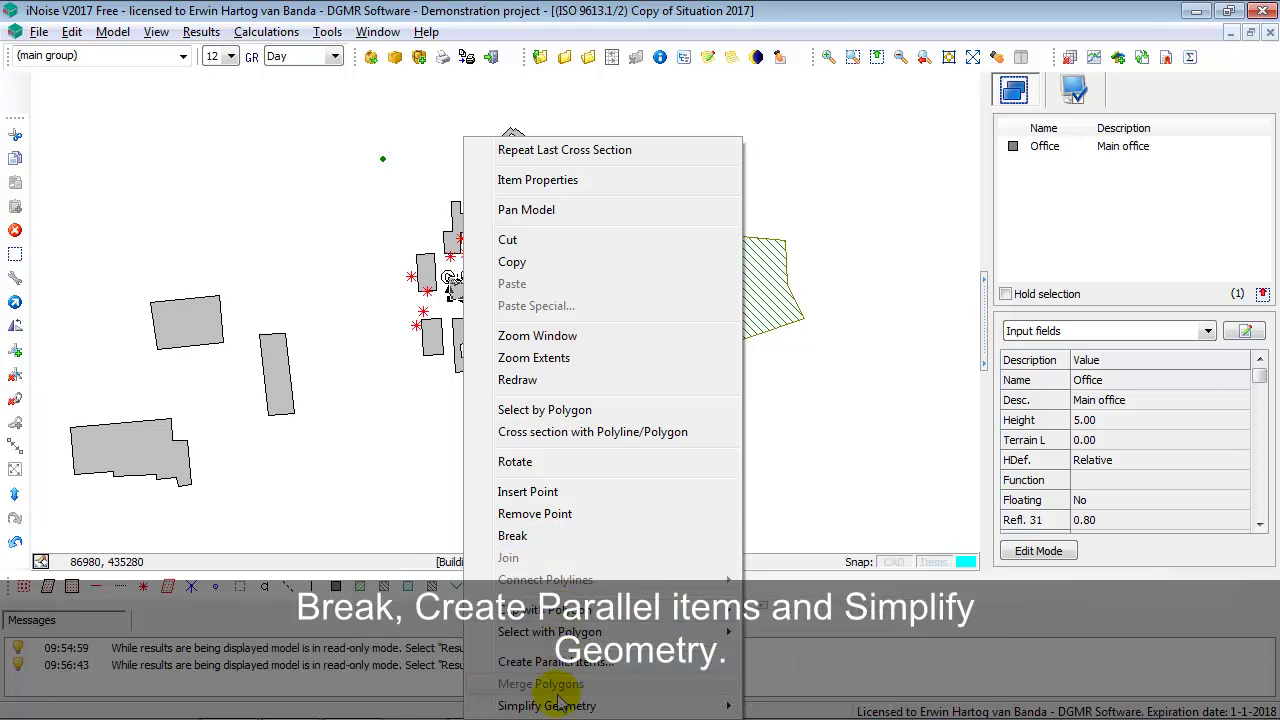
pyautogui.moveTo(562, 710)
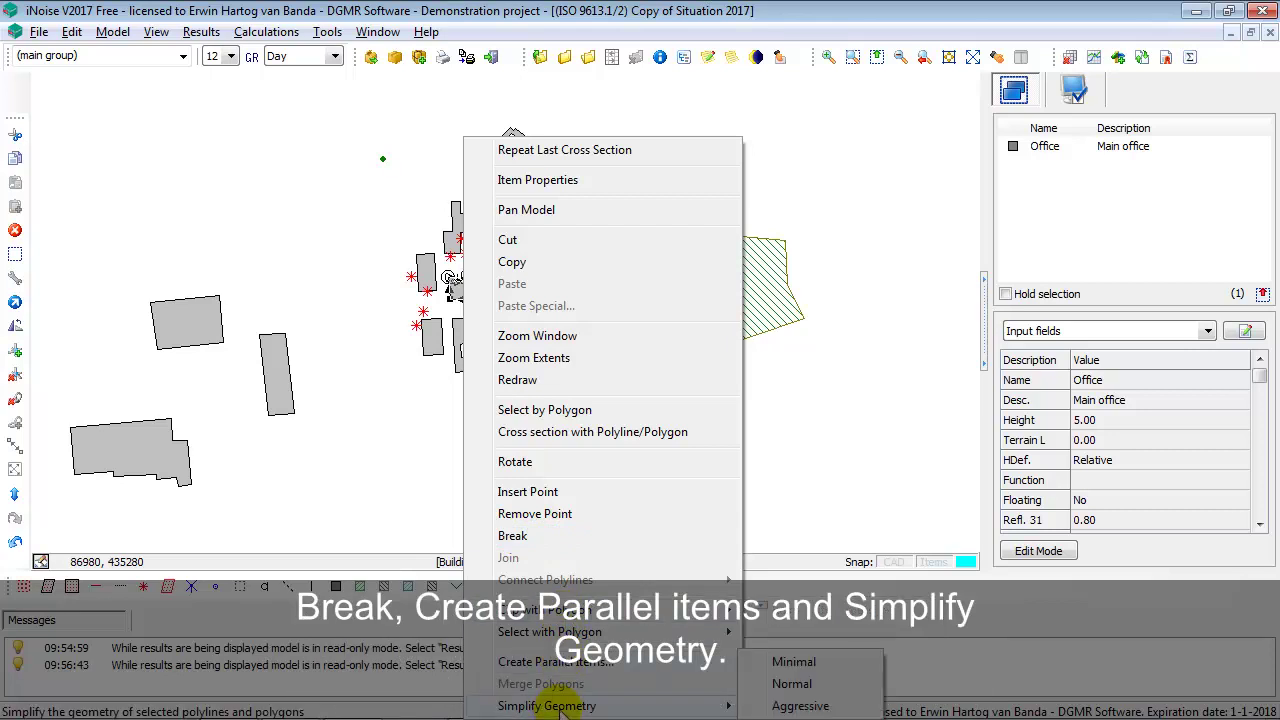
pyautogui.click(408, 197)
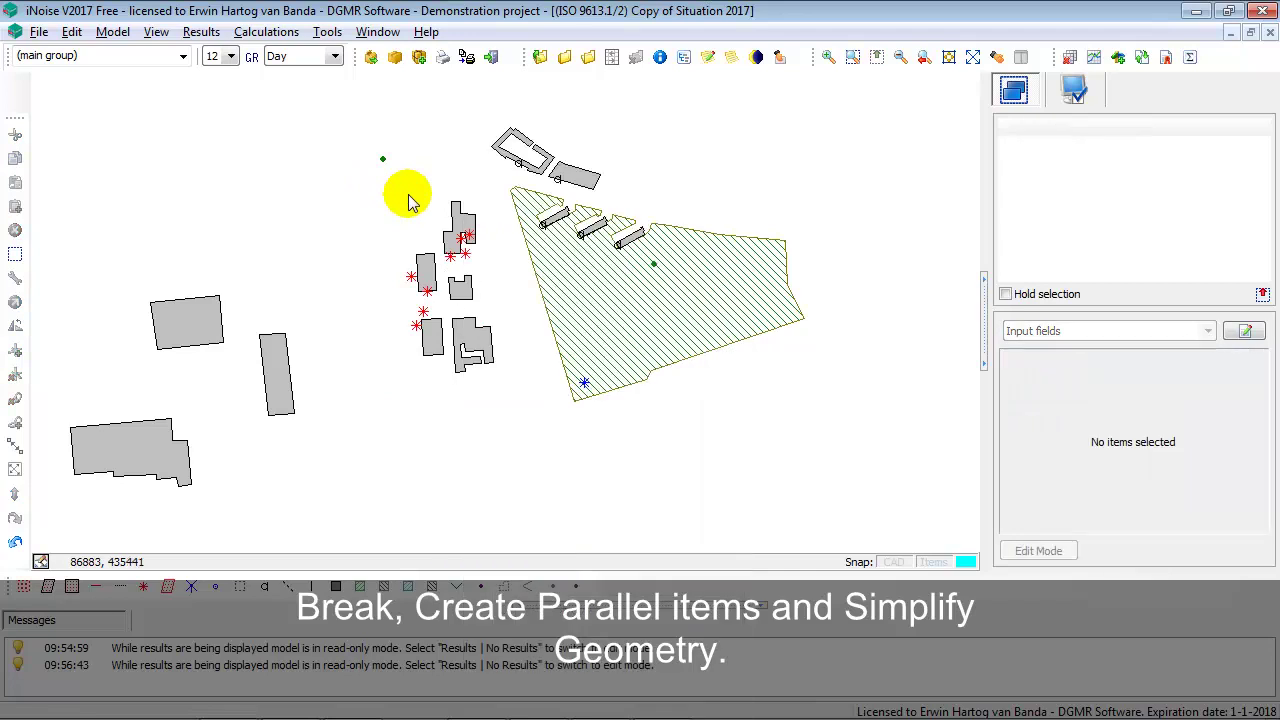